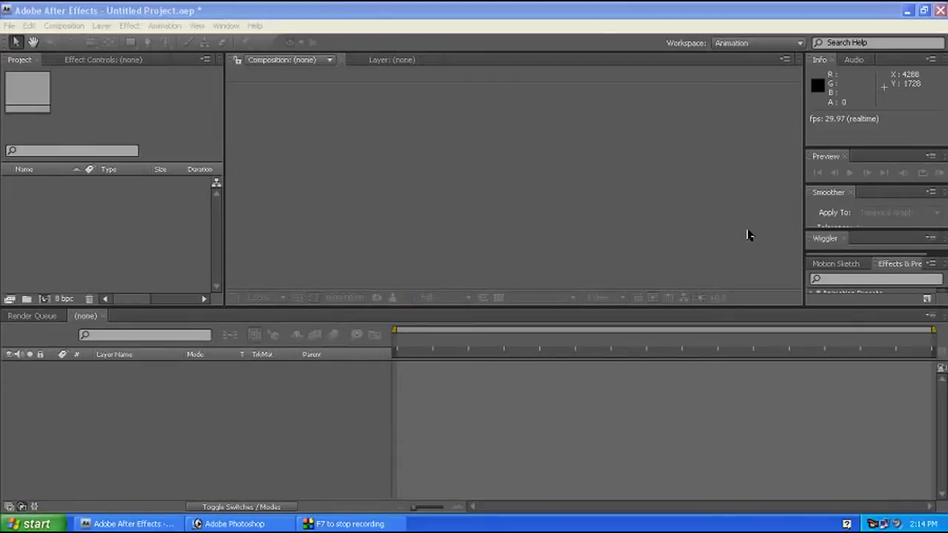
Step: Browse My Computer to D:\Soft\telugu typing for window 7, then close that folder
left_click(26, 522)
left_click(248, 291)
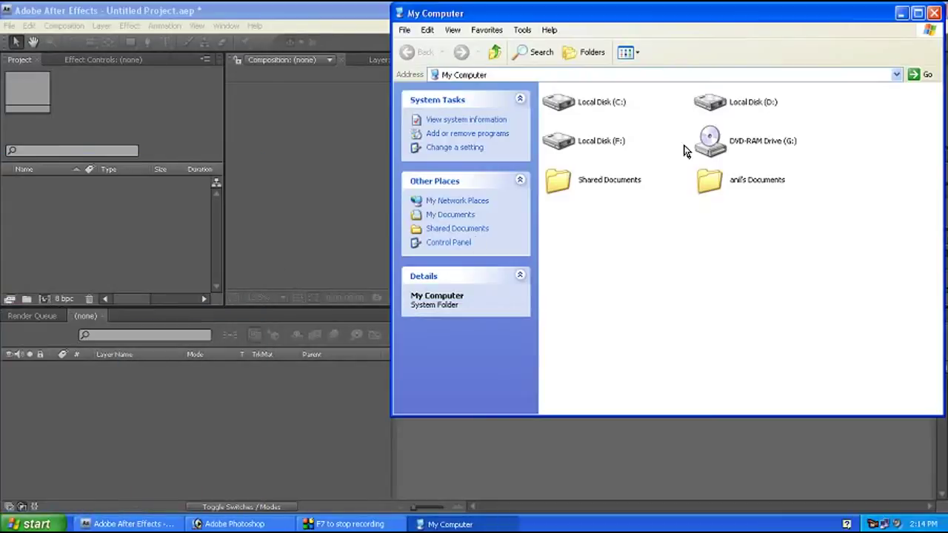
double_click(709, 104)
scroll(828, 282, "down", 3)
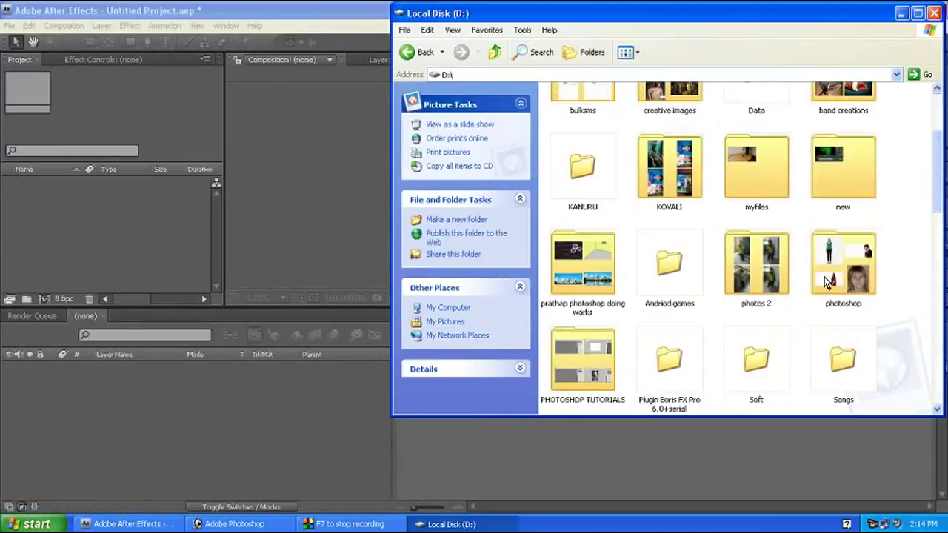
double_click(759, 363)
double_click(922, 297)
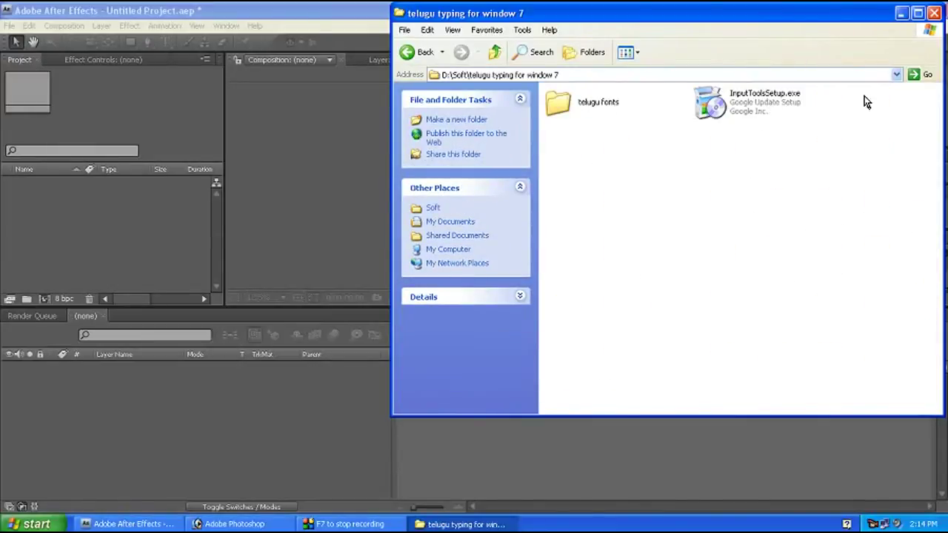
left_click_drag(733, 27, 582, 60)
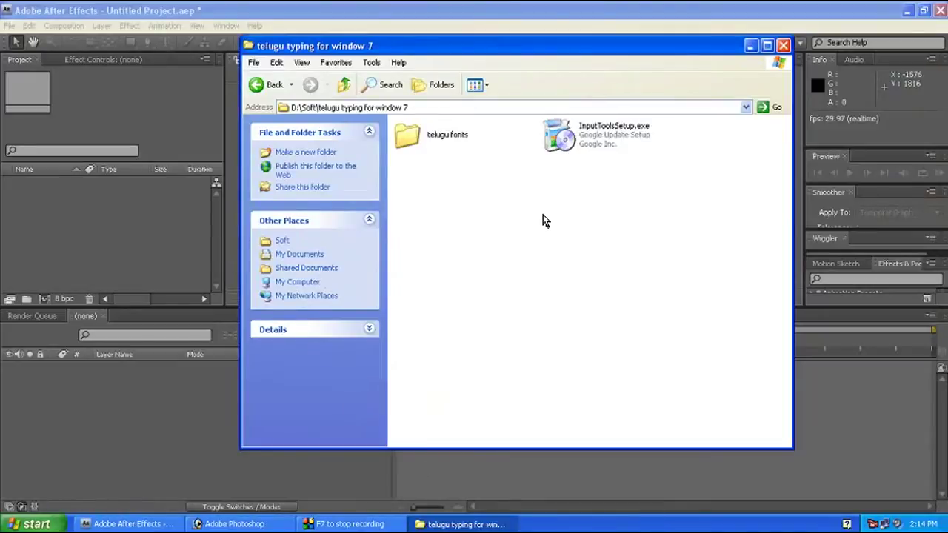
left_click(783, 46)
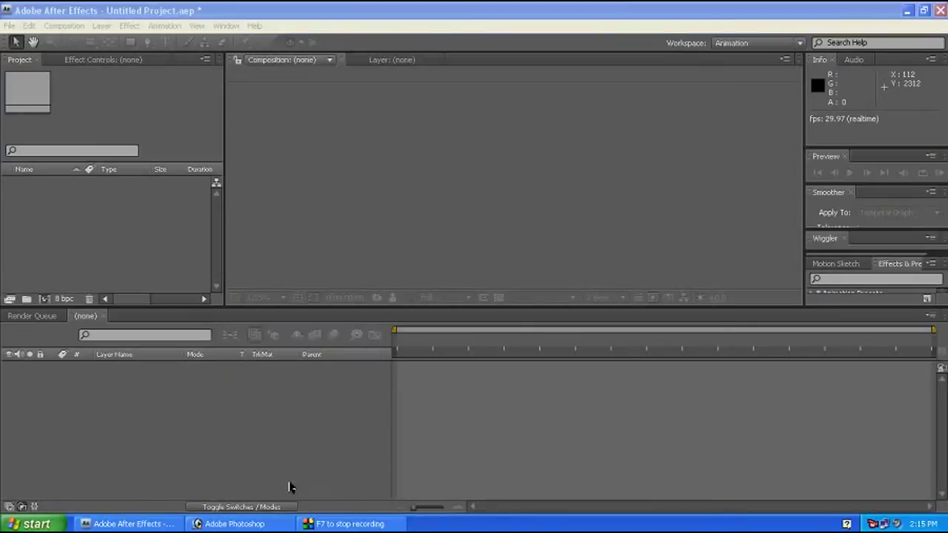
Step: Switch between Photoshop and After Effects, ending in the empty Photoshop workspace with the Start menu showing
left_click(235, 525)
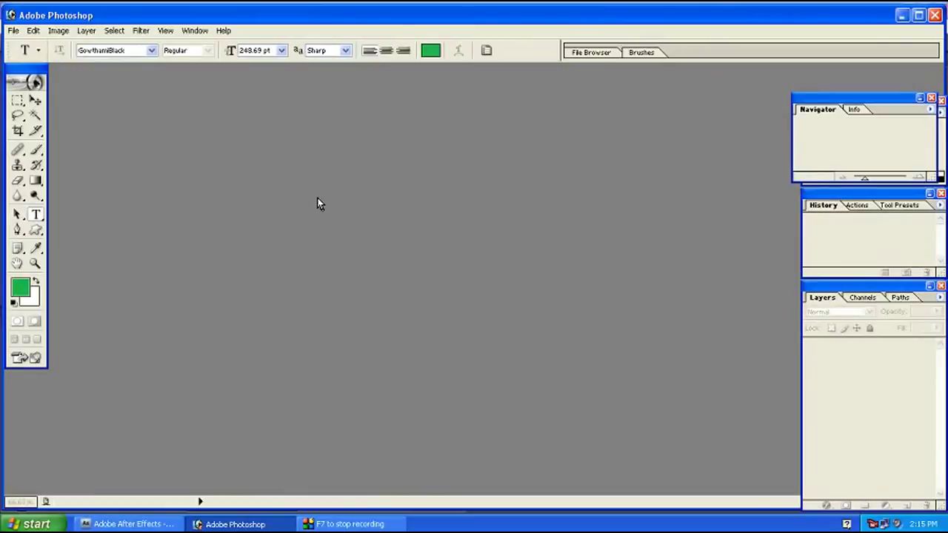
left_click(126, 525)
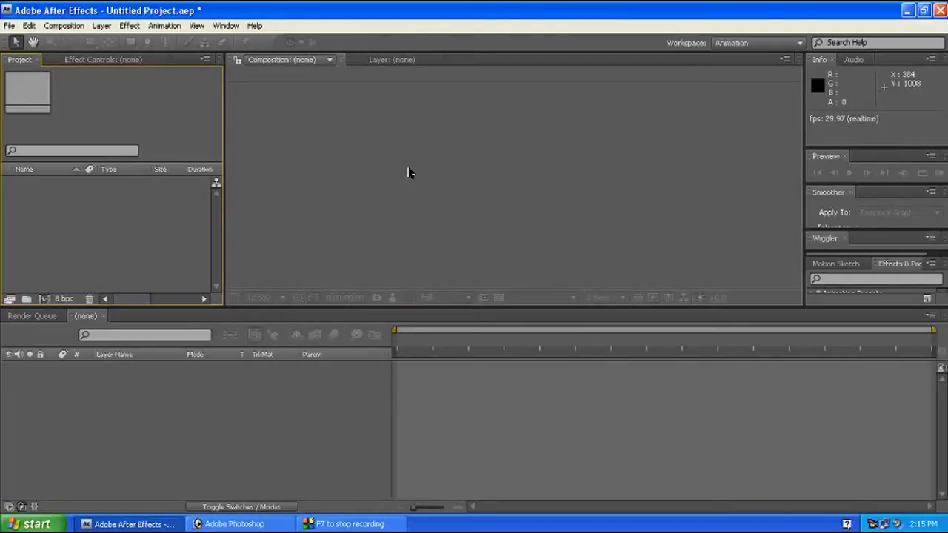
left_click(236, 524)
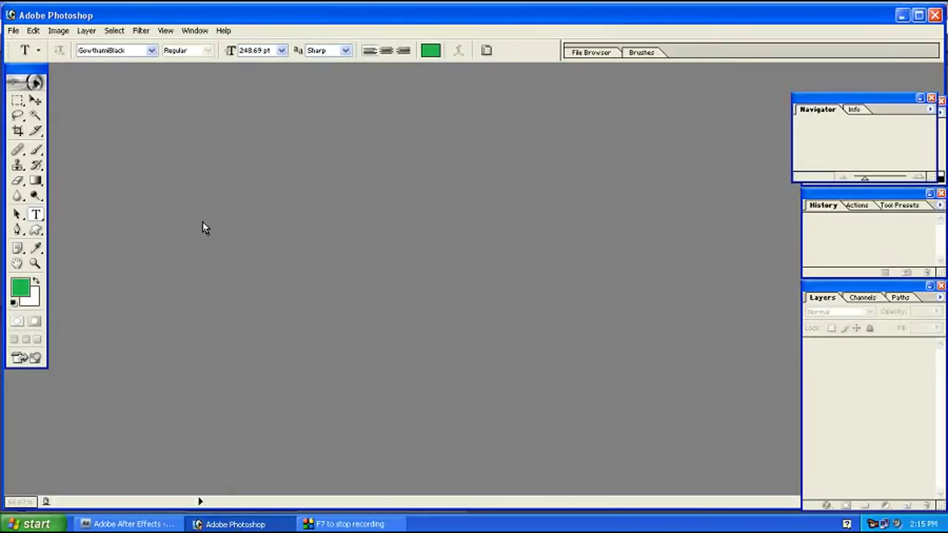
left_click(26, 526)
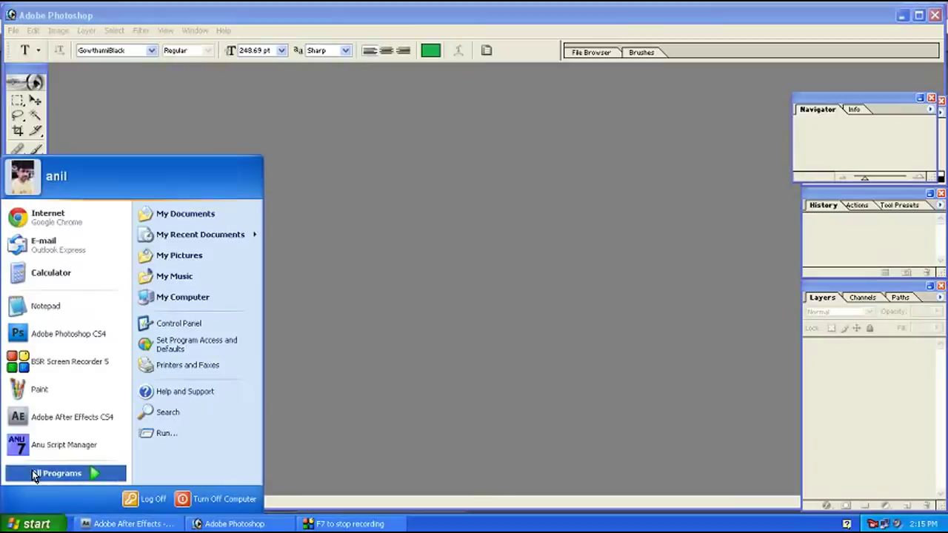
Step: Start ANU Script Manager with Telugu language and the Apple keyboard, and move its window aside
left_click(72, 451)
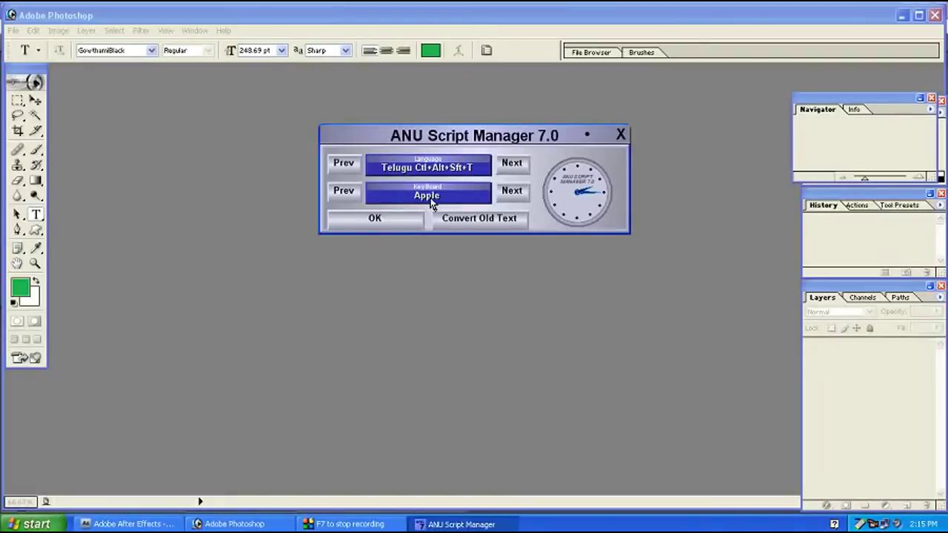
left_click_drag(478, 132, 526, 116)
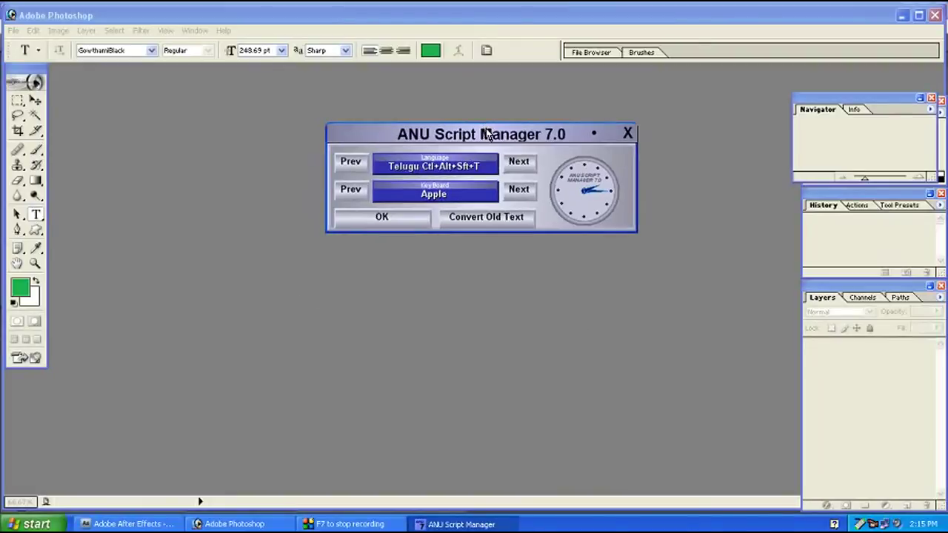
Step: Confirm Telugu input and create a new white 800 × 600 px Photoshop document
left_click(431, 203)
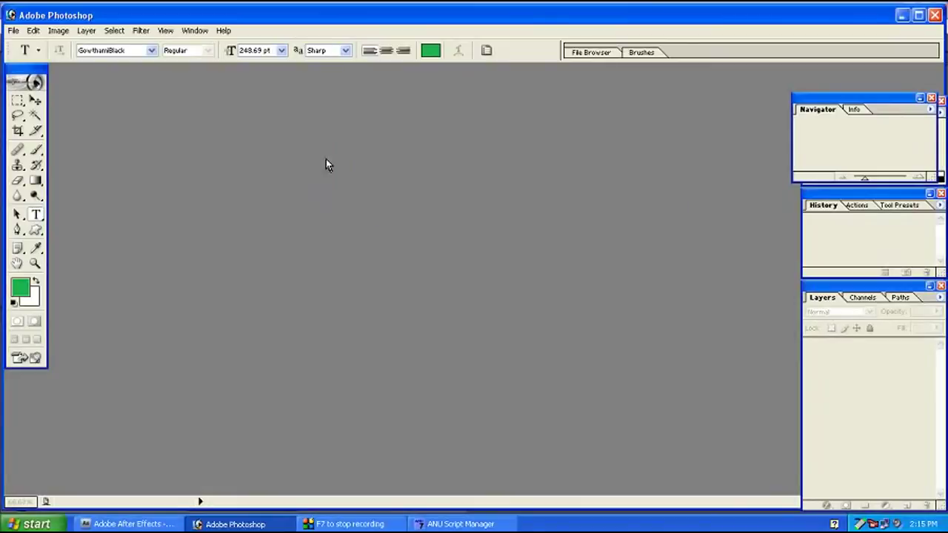
left_click(14, 31)
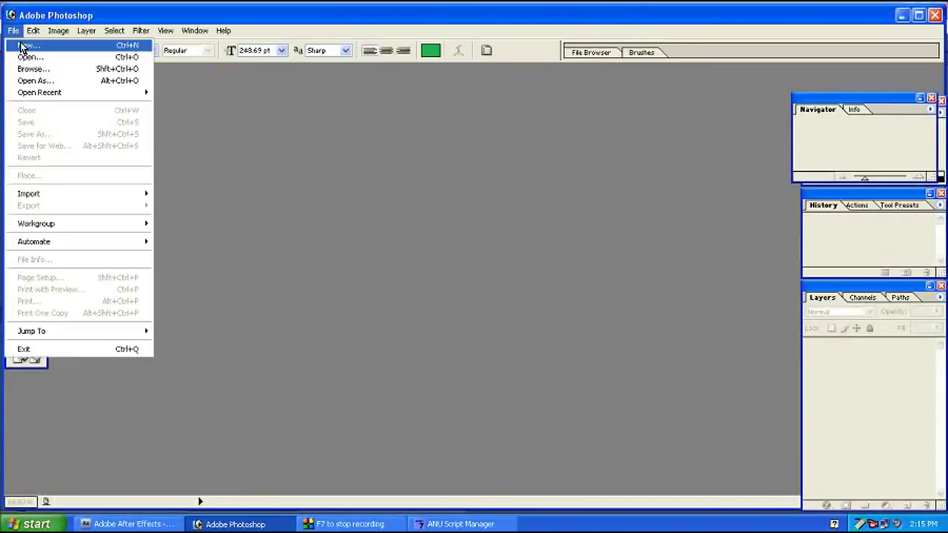
left_click(30, 48)
left_click_drag(418, 125, 457, 113)
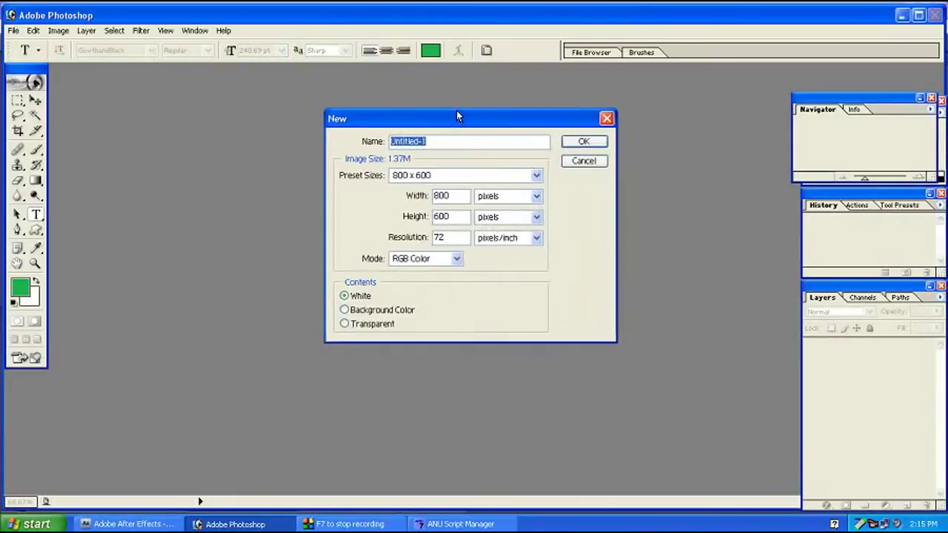
left_click(571, 143)
Step: Maximize the Untitled-1 window and keep GowthamiBlack as the type font
left_click_drag(332, 81, 424, 93)
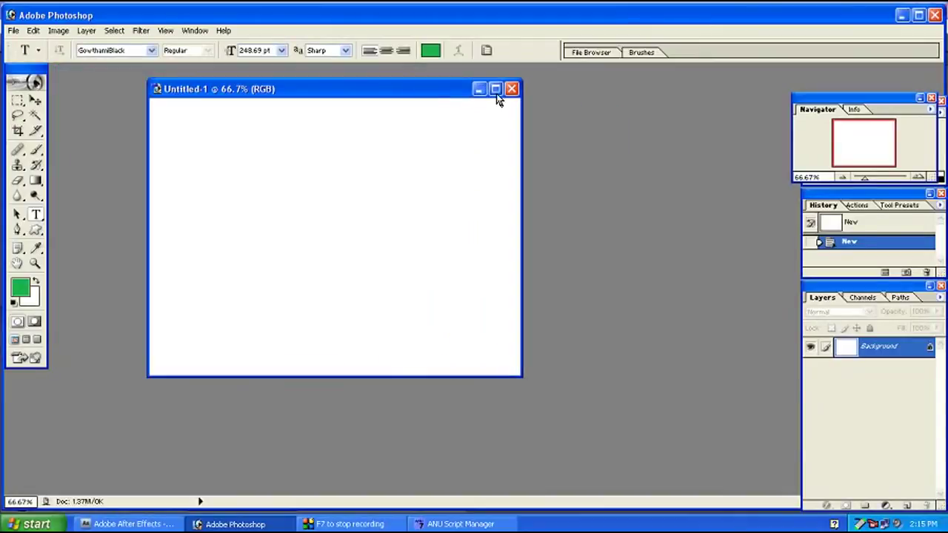
left_click(495, 87)
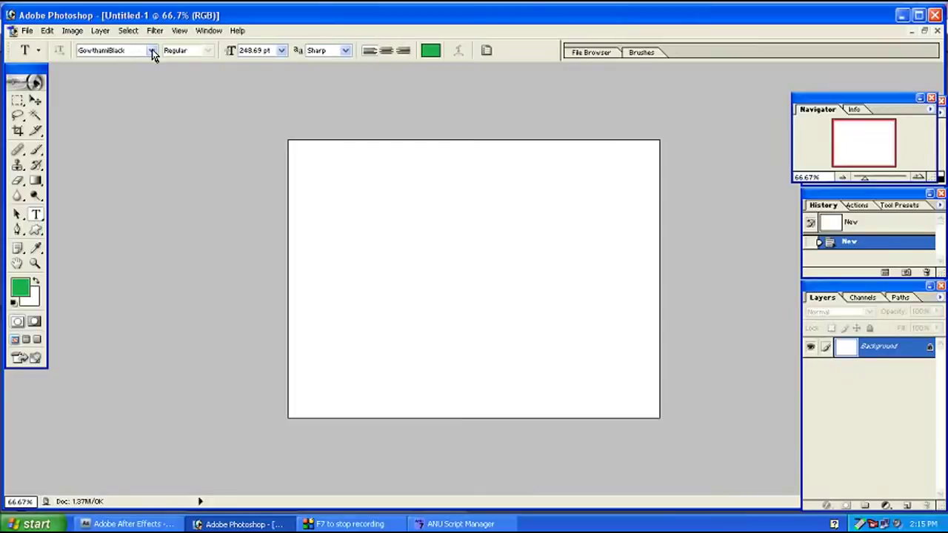
left_click(151, 50)
mouse_move(169, 148)
left_mouse_down()
mouse_move(174, 112)
mouse_move(167, 302)
mouse_move(183, 141)
left_mouse_up()
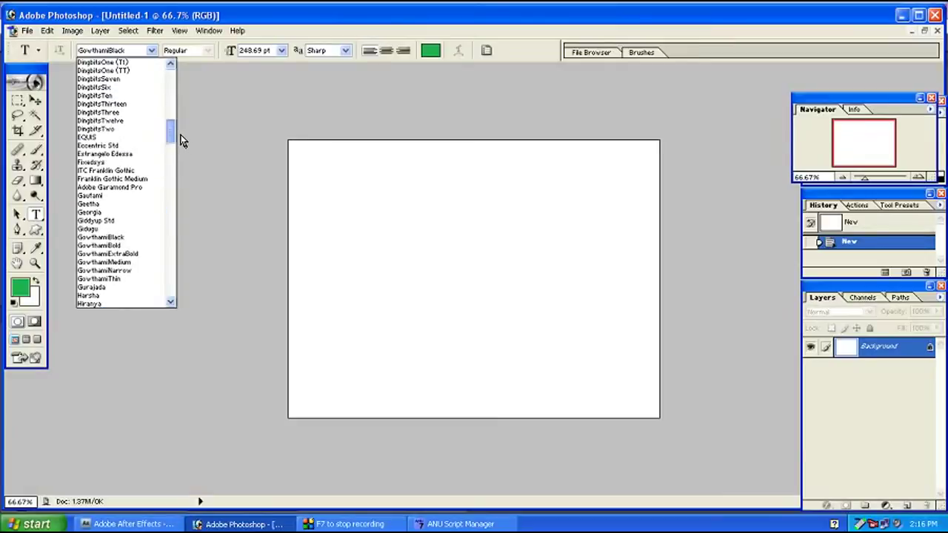
left_click_drag(181, 135, 179, 143)
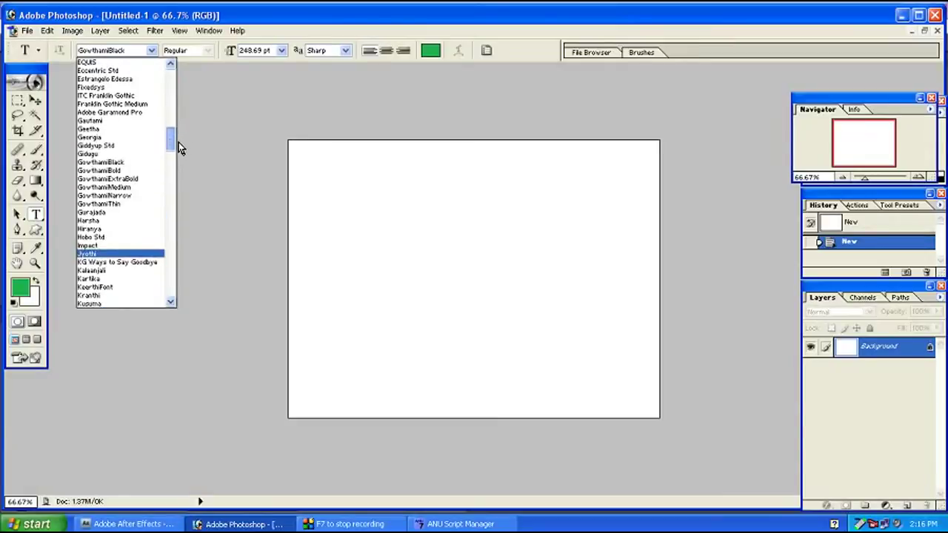
left_click(123, 161)
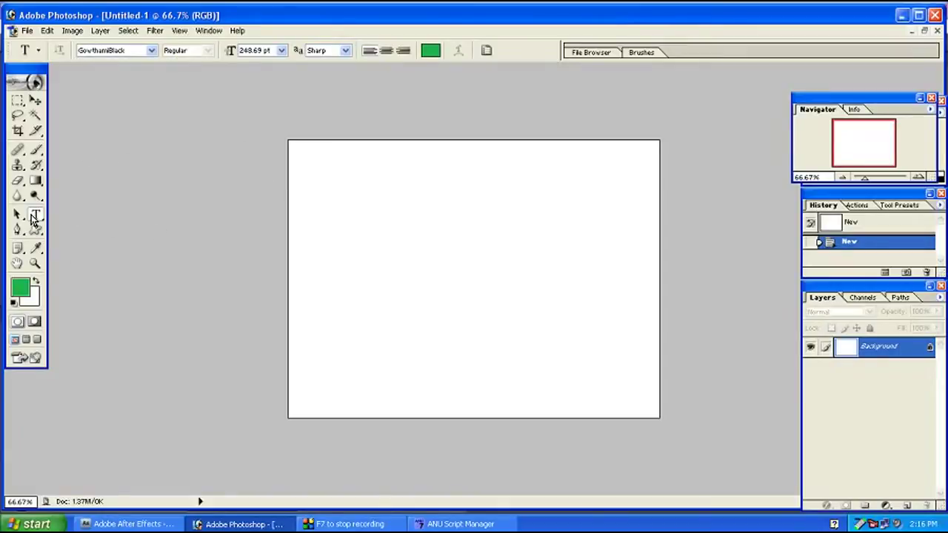
Step: Type శుభమస్తు in green GowthamiBlack at 248.69 pt on the canvas and commit the text layer
left_click(317, 278)
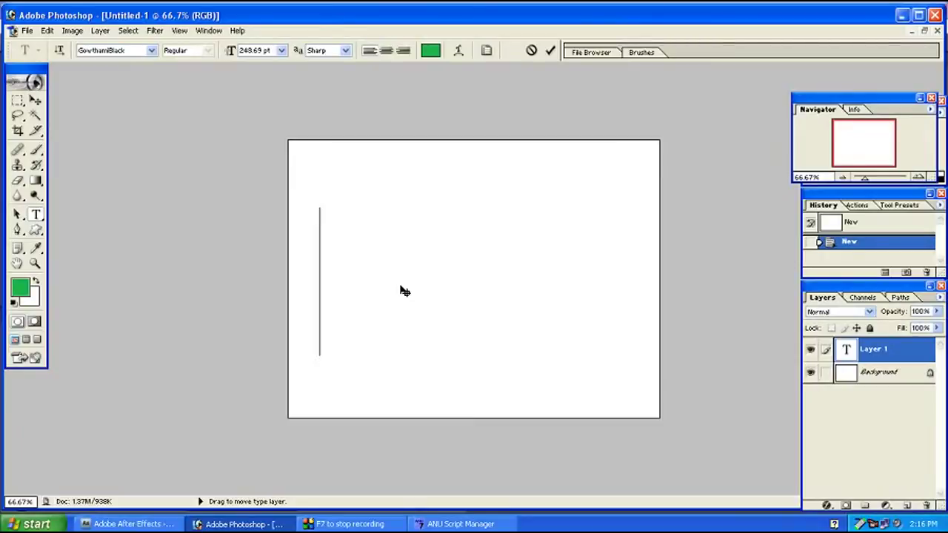
type("ల")
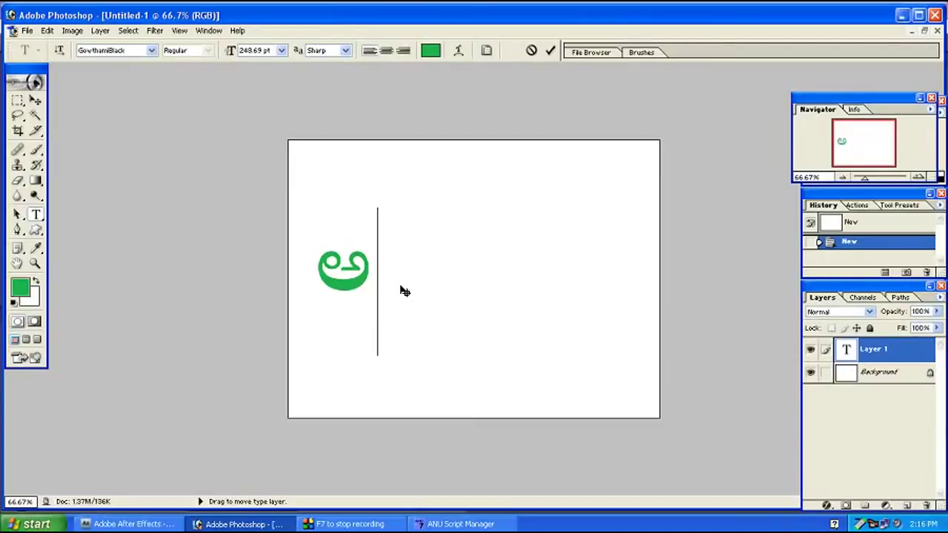
type("ఆ")
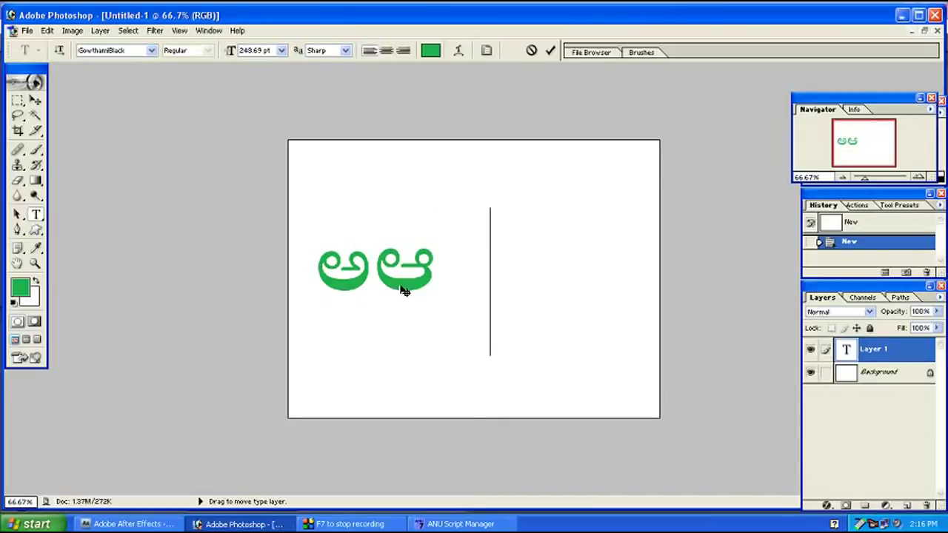
type("ఇఈ")
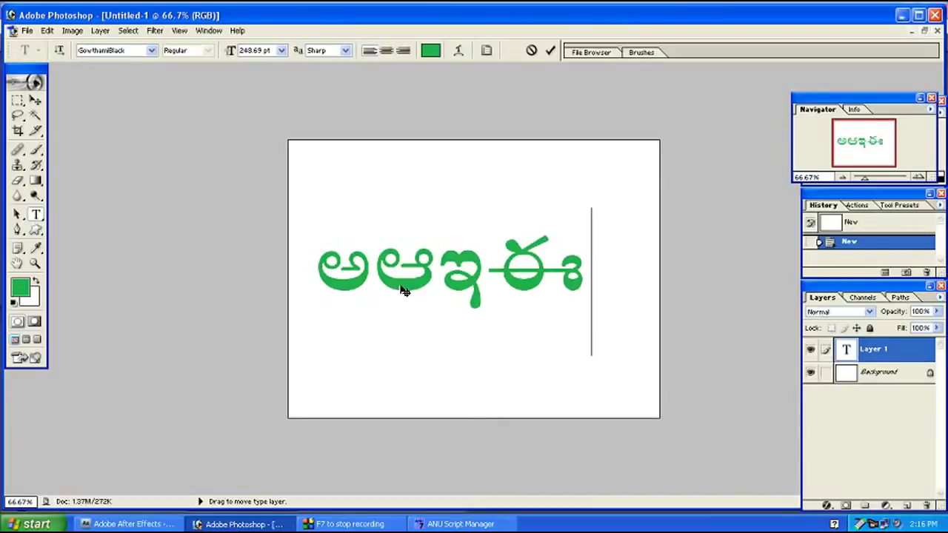
key("BackSpace")
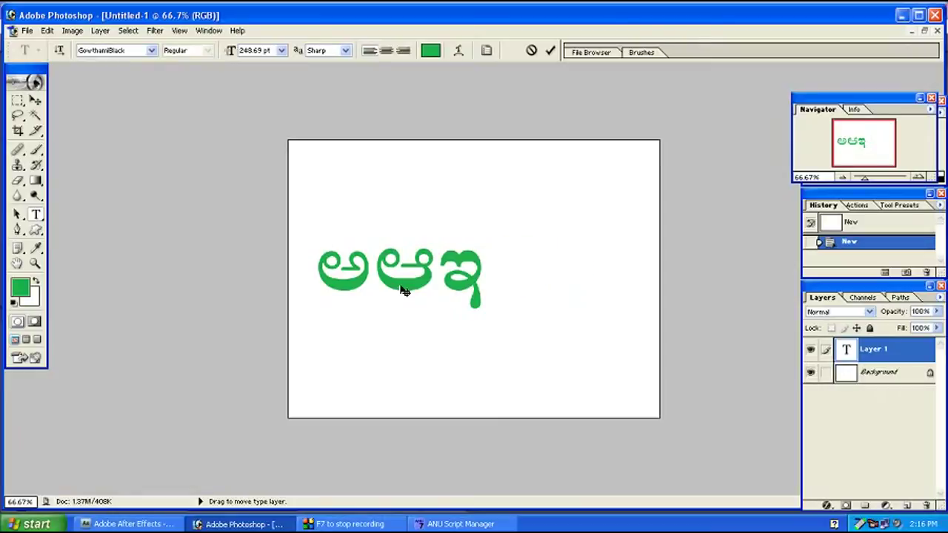
key("BackSpace")
key("BackSpace")
key("BackSpace")
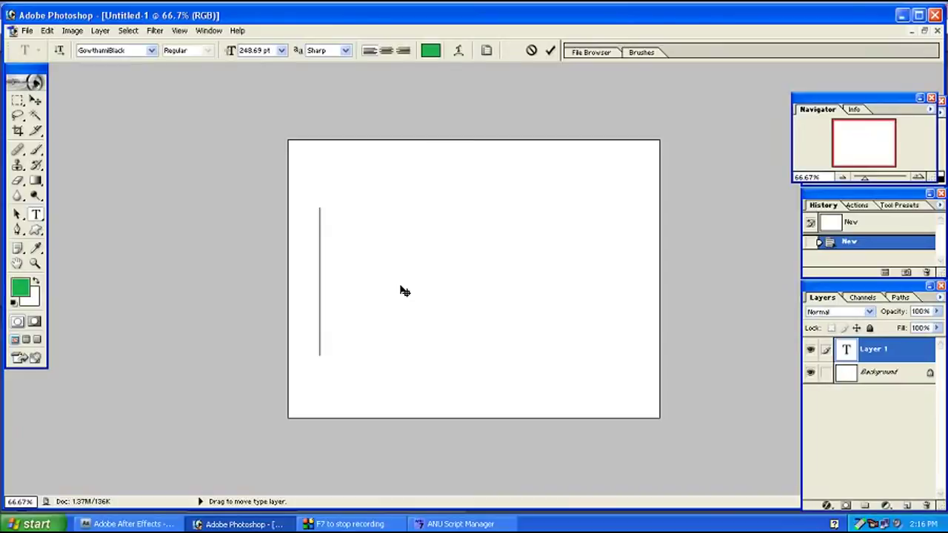
type("శ")
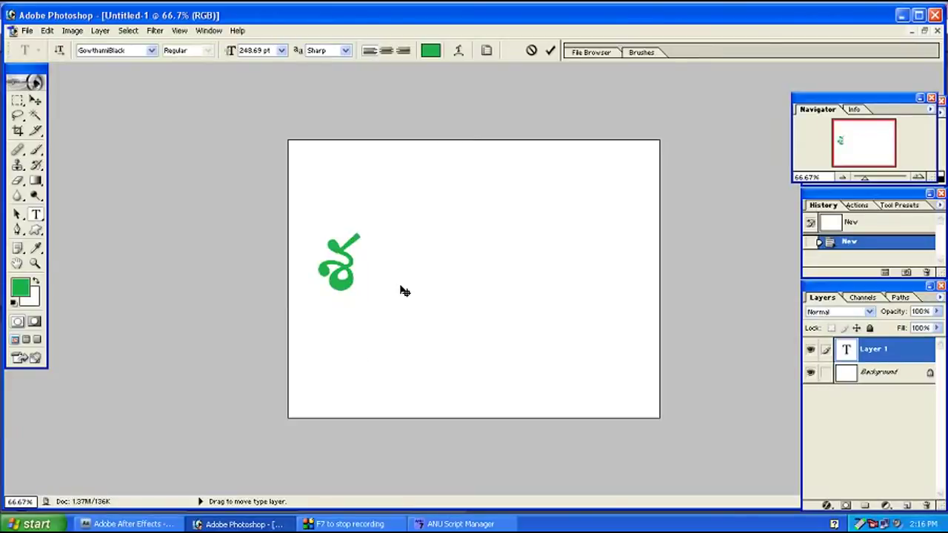
type("ు")
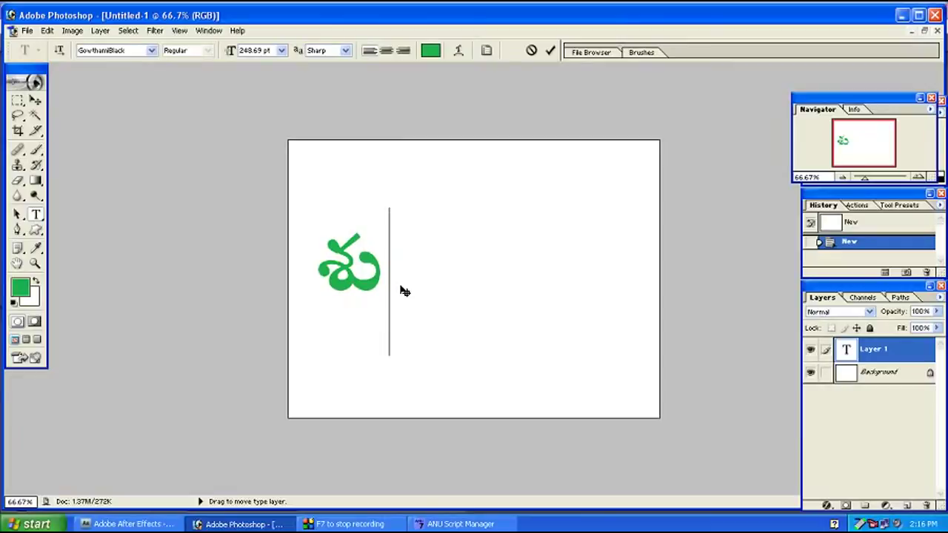
type("భ")
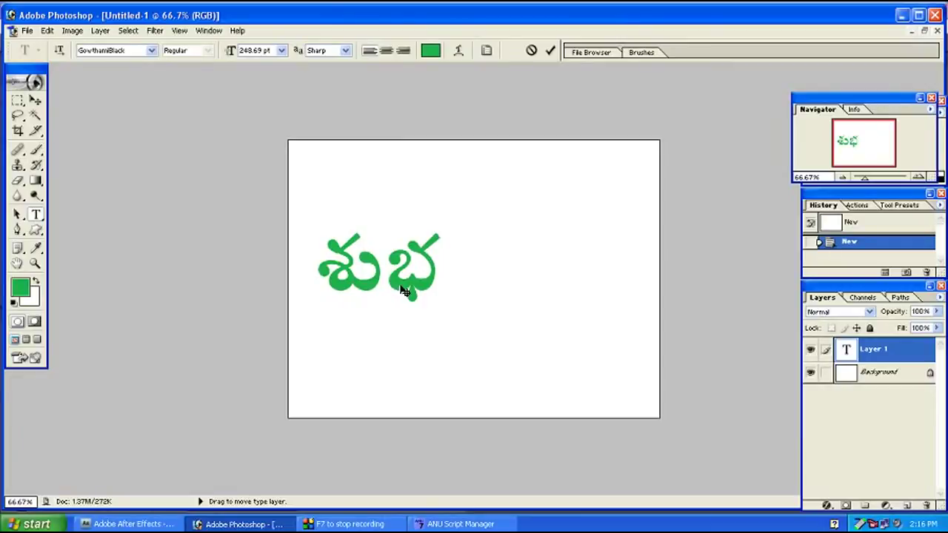
type("మ")
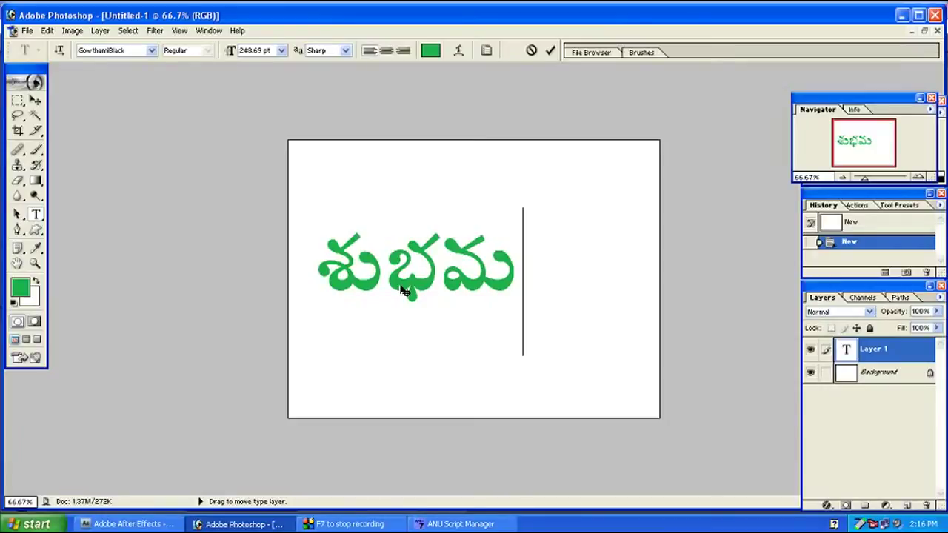
type("స")
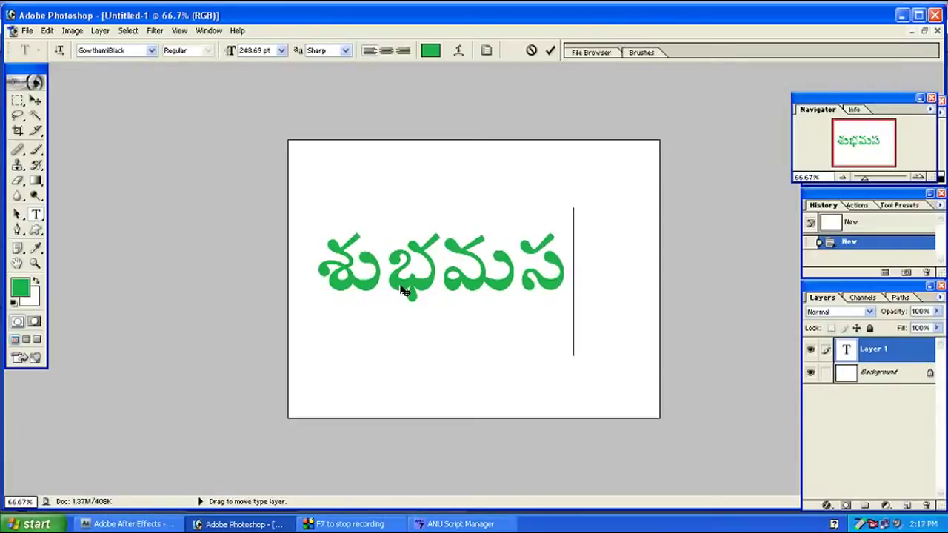
type("ు")
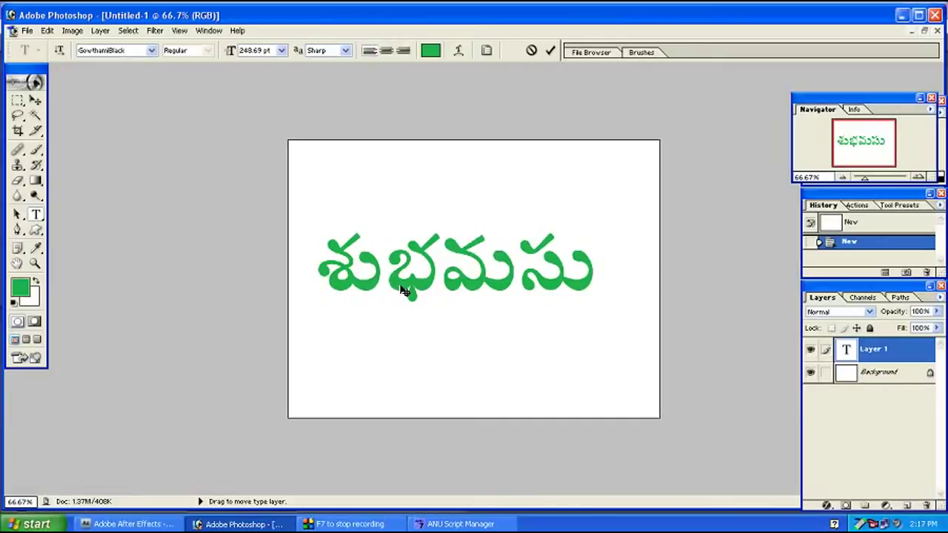
type("&")
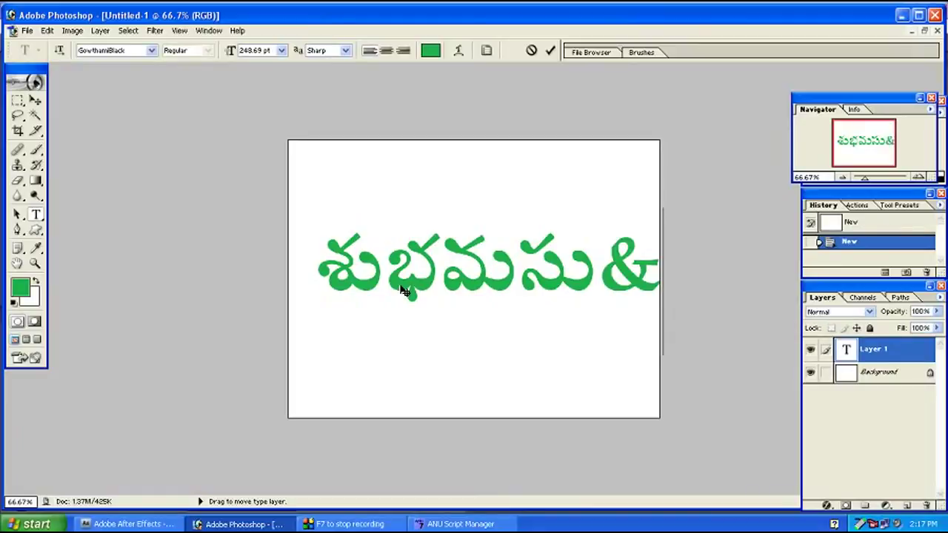
type("u")
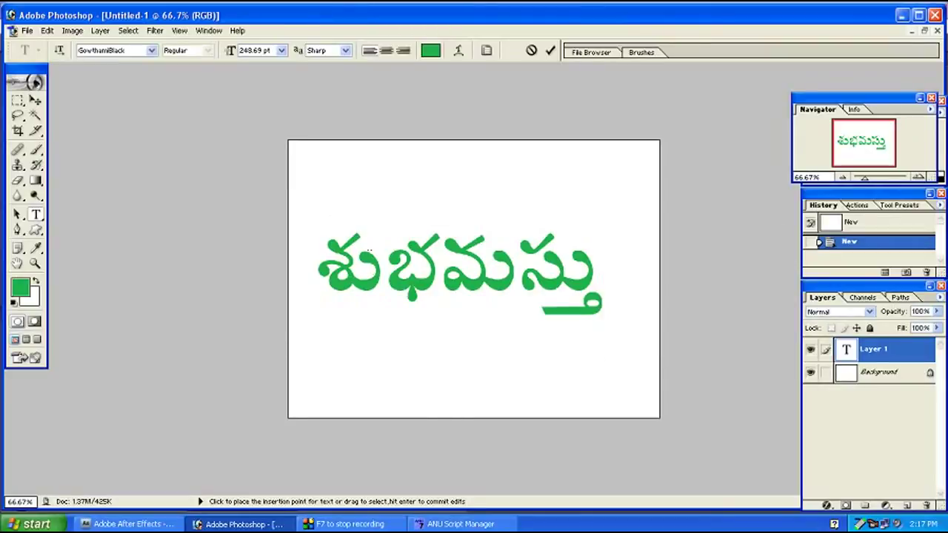
left_click(35, 102)
Step: Nudge the Telugu word, scale it to about 105%, and load its letter selection
mouse_move(419, 285)
left_mouse_down()
mouse_move(414, 300)
mouse_move(429, 295)
left_mouse_up()
key("ctrl+t")
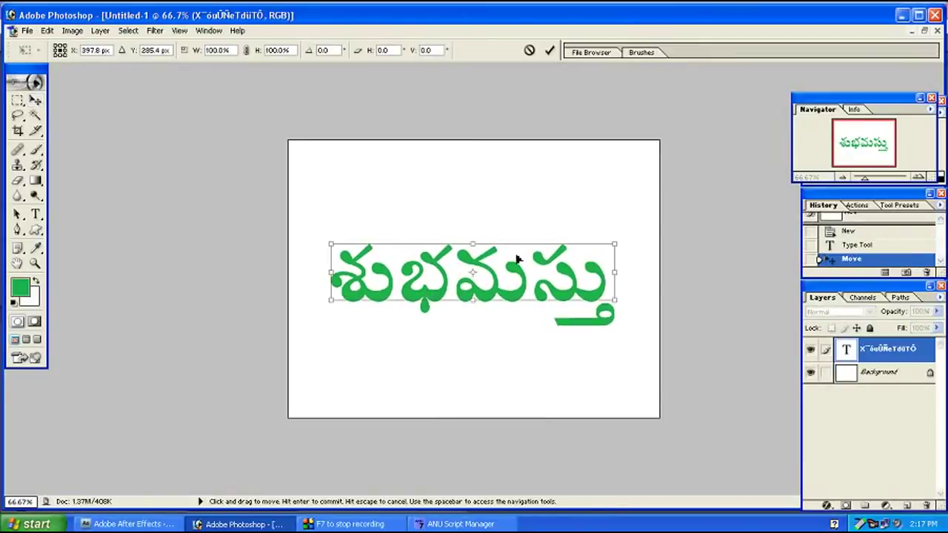
left_click_drag(614, 244, 628, 235)
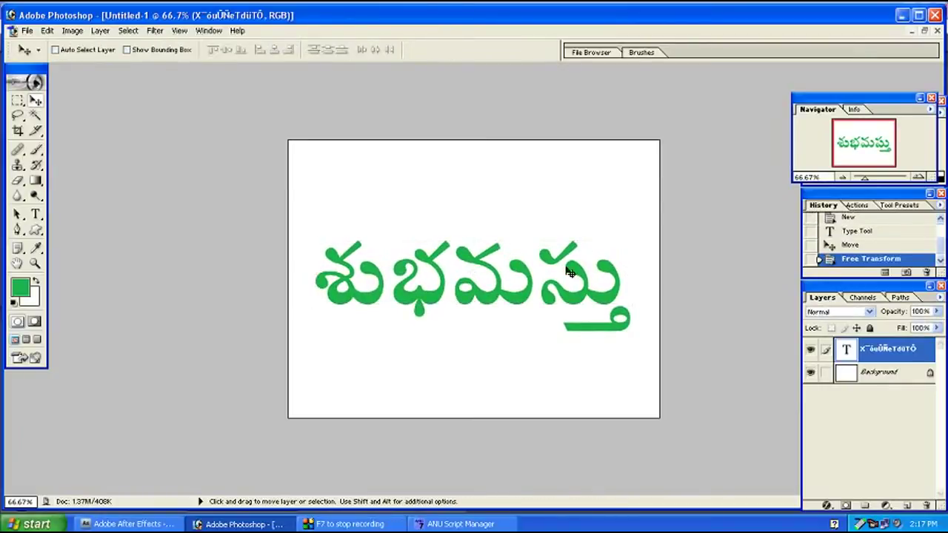
left_click(846, 351, "ctrl")
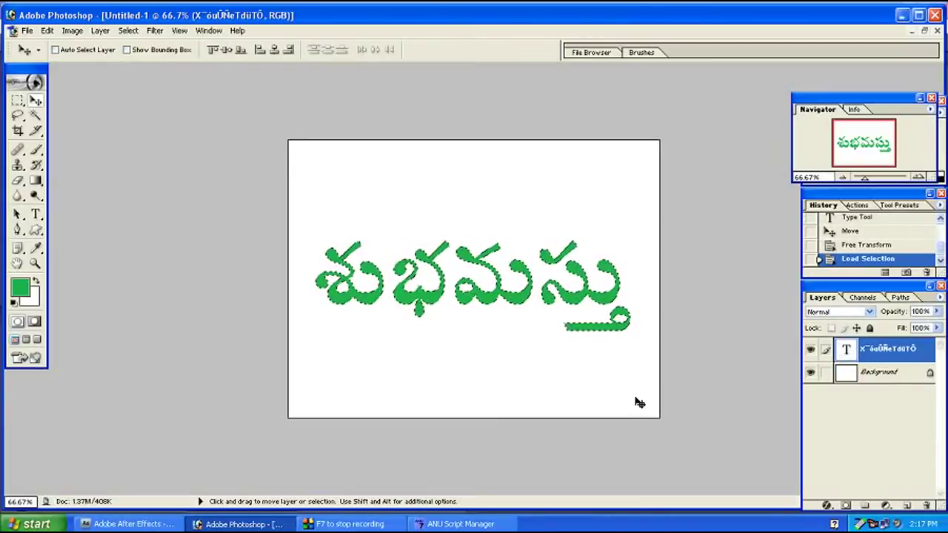
Step: Fill the letter selection with a white-to-green gradient on a new Layer 1, then deselect
left_click(906, 505)
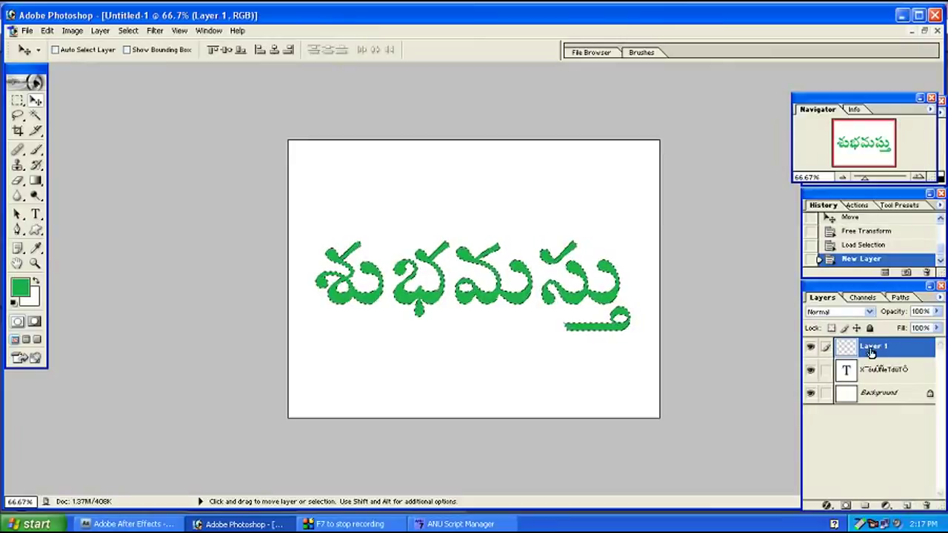
left_click(35, 182)
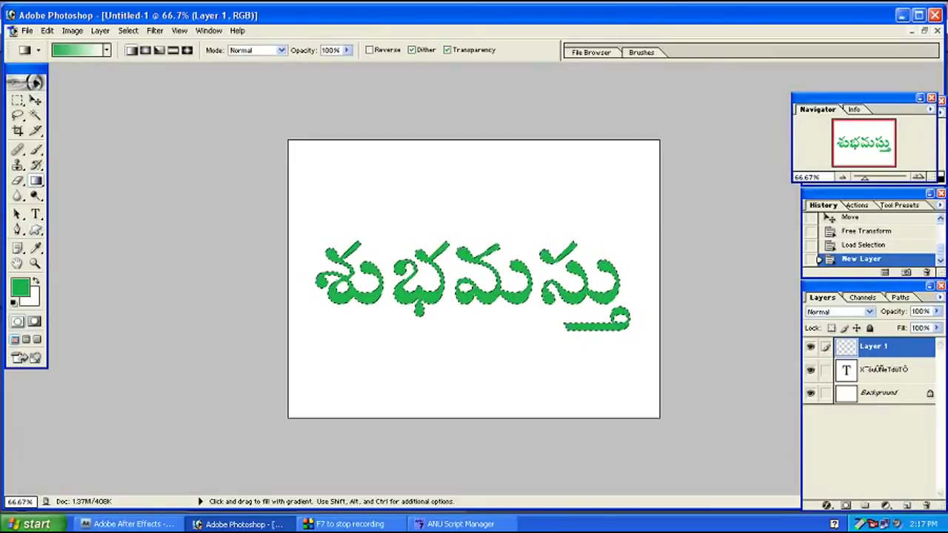
left_click_drag(472, 217, 472, 284)
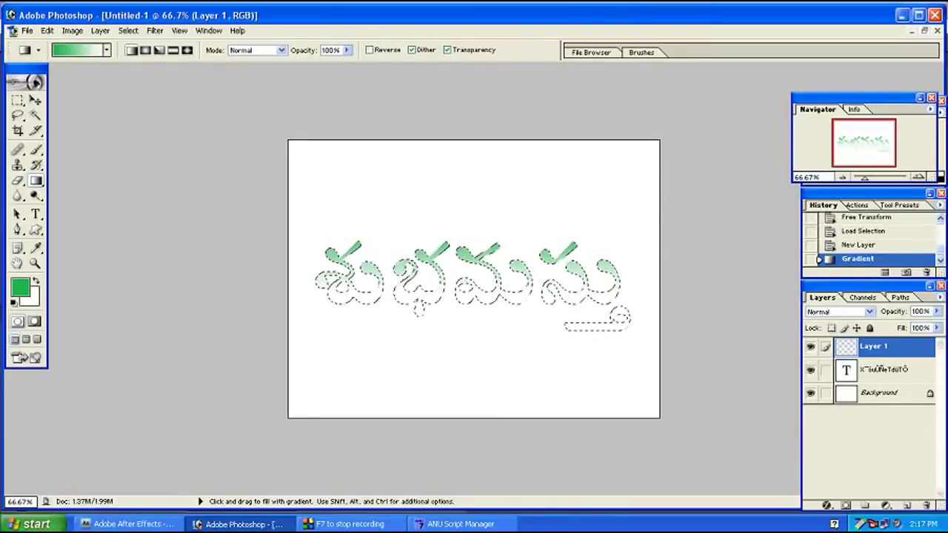
key("ctrl+d")
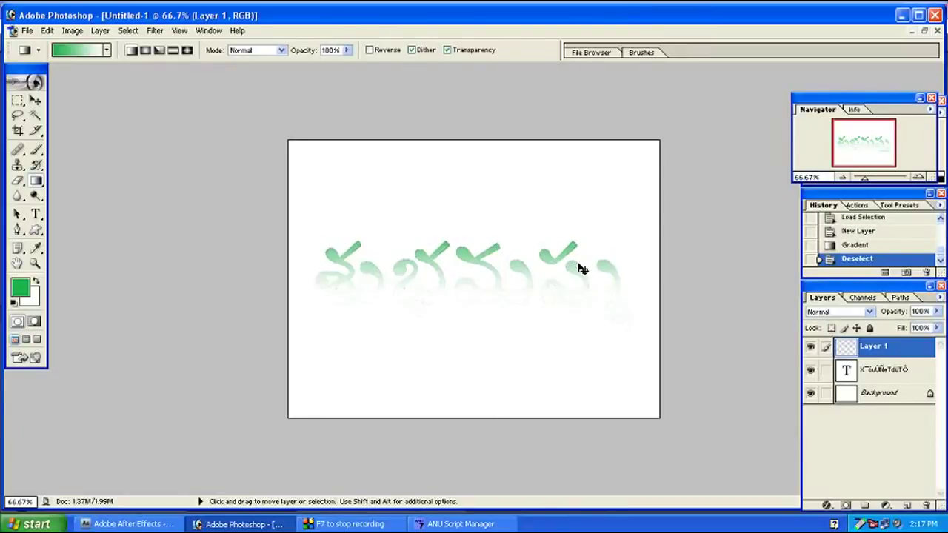
Step: Offset the gradient copy with arrow keys for a raised look and convert Background to Layer 0
left_click(34, 100)
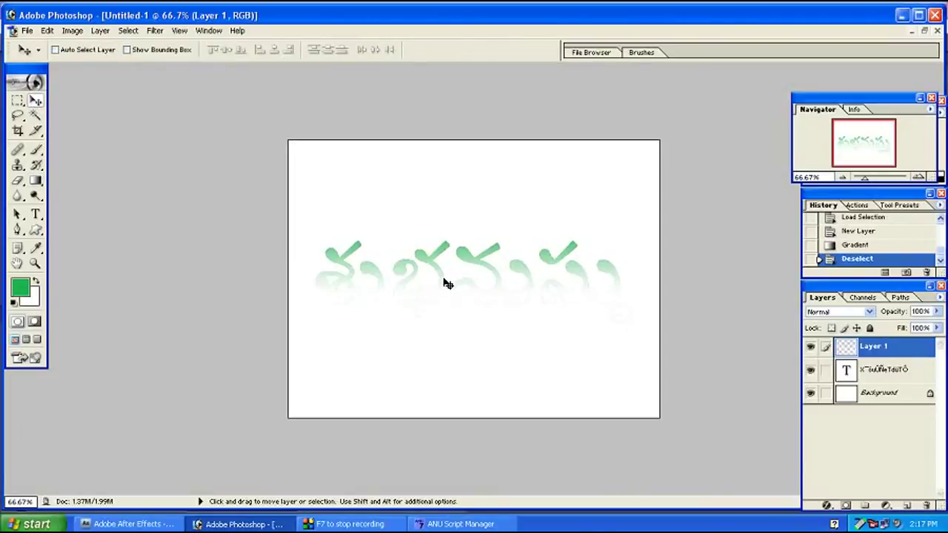
key("Up")
key("Up")
key("Up")
key("Up")
key("Up")
key("Up")
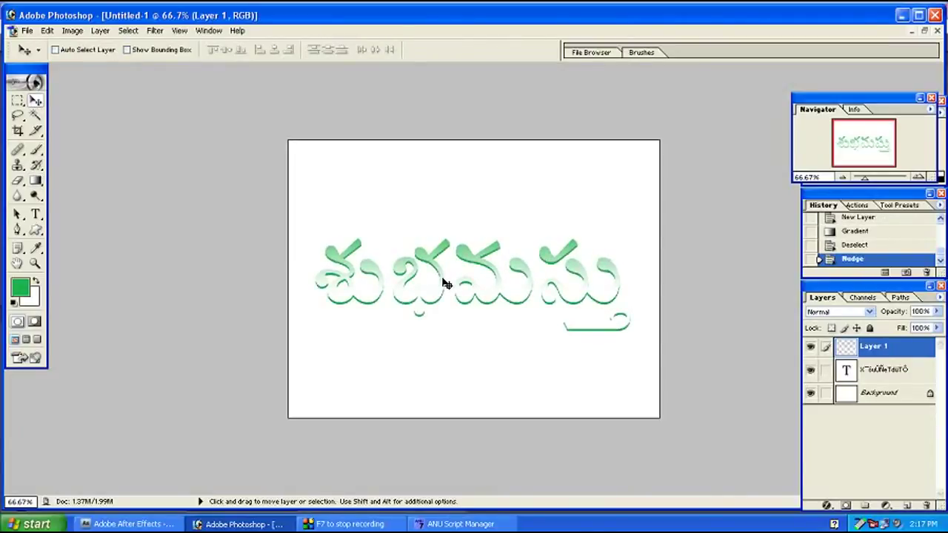
key("Up")
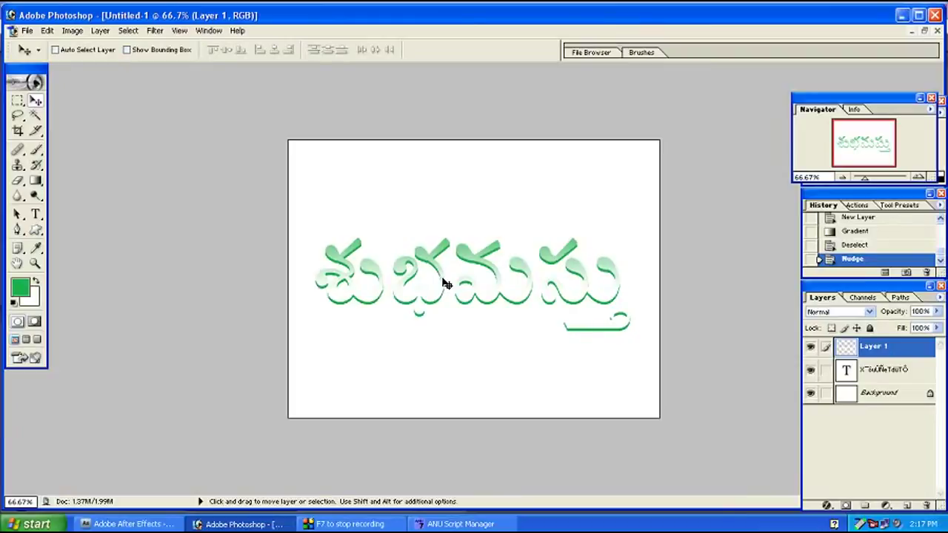
key("Down")
key("Down")
double_click(879, 403)
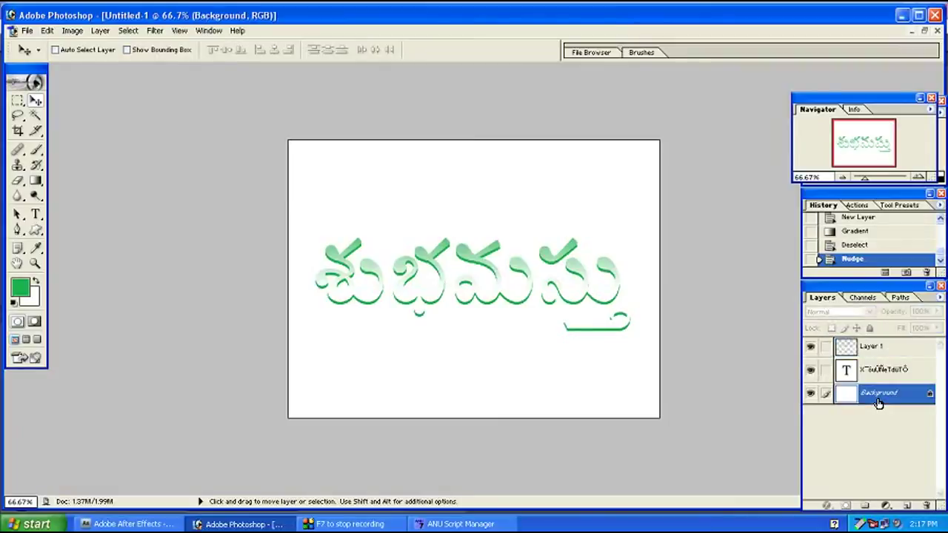
left_click(563, 236)
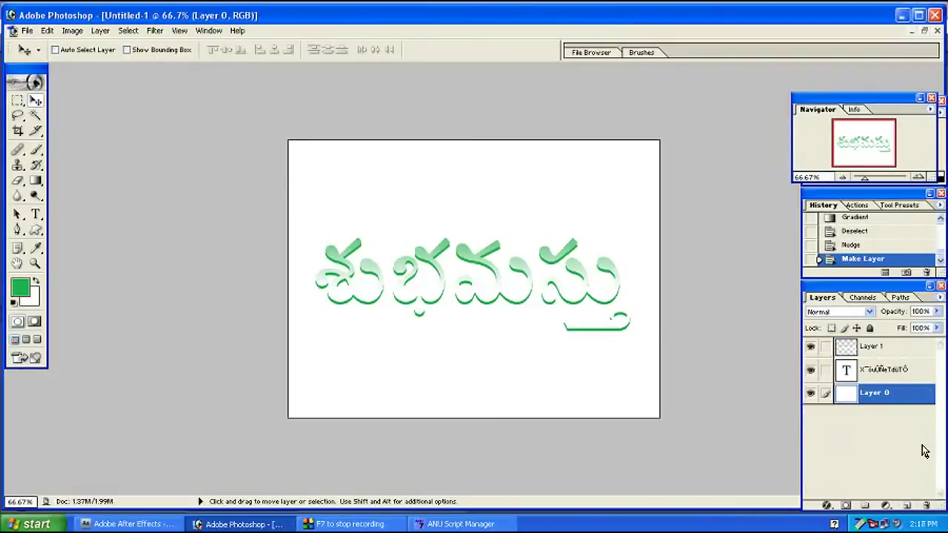
Step: Delete the white Layer 0 so the gradient word sits on a transparent canvas
left_click(926, 506)
left_click(452, 213)
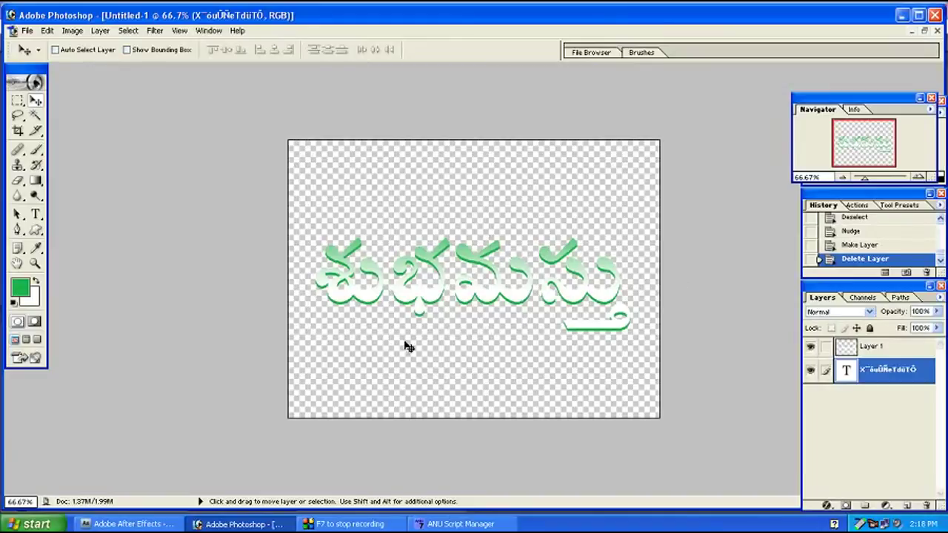
left_click(29, 31)
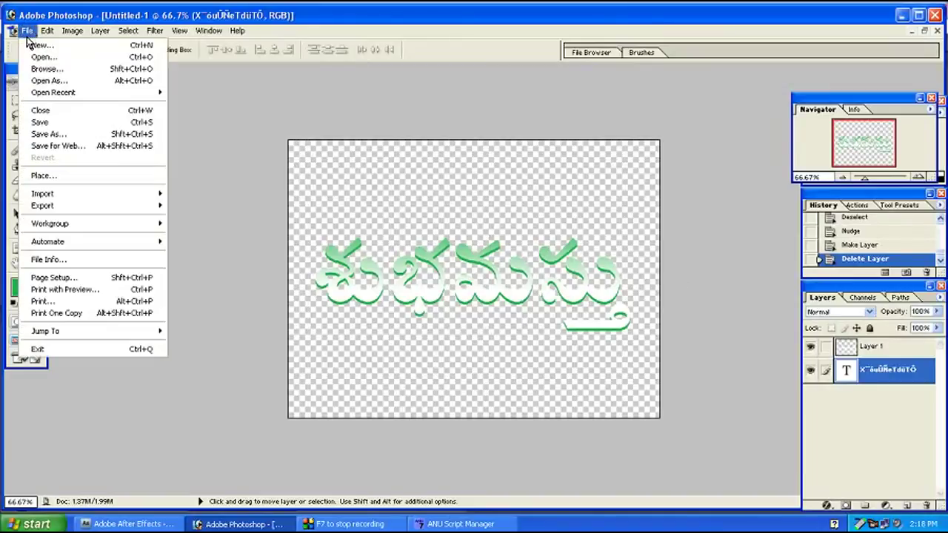
Step: Save the artwork to the Desktop as telugu.psd, turning off Telugu input for the file name
left_click(57, 131)
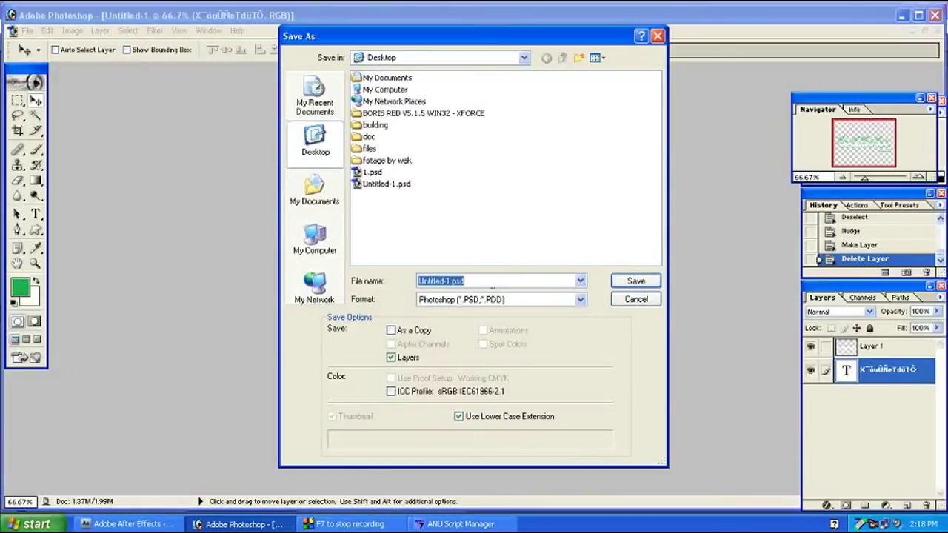
type("j")
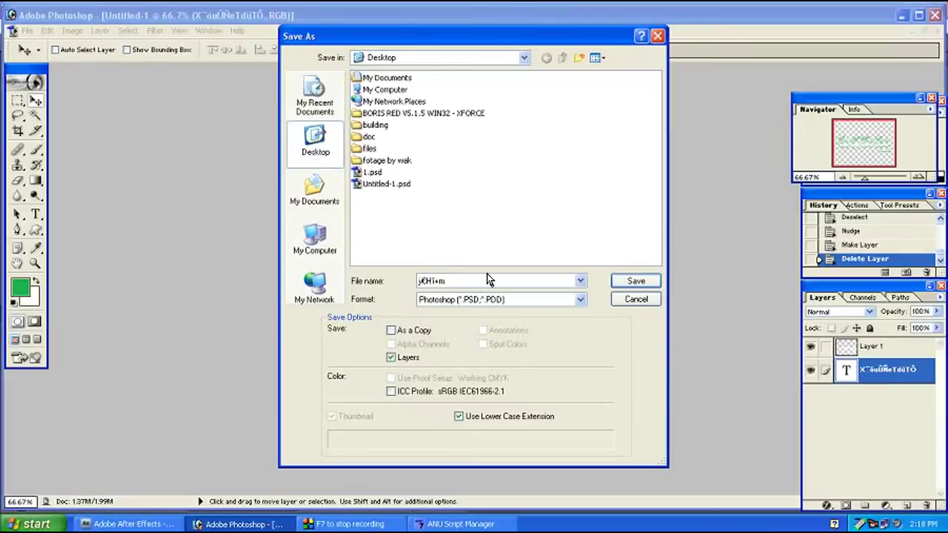
left_click(453, 523)
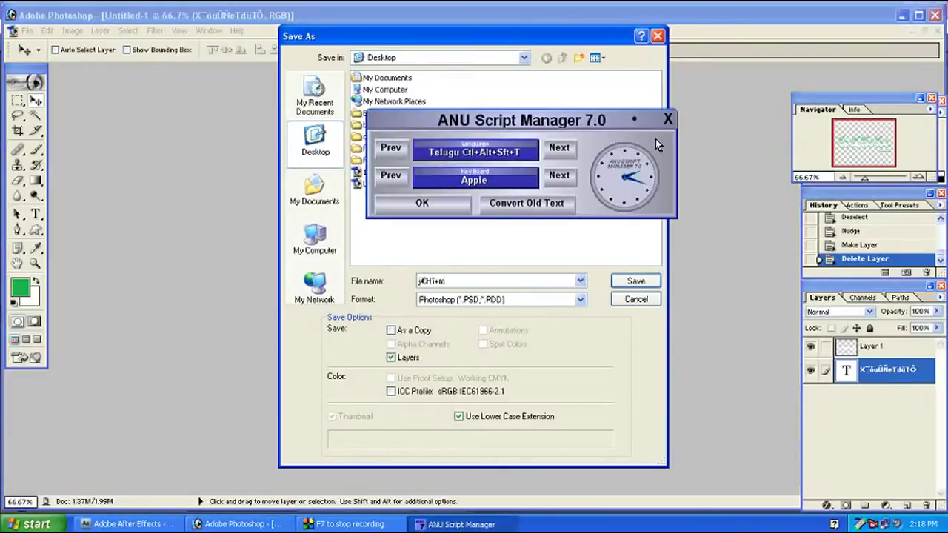
left_click(668, 119)
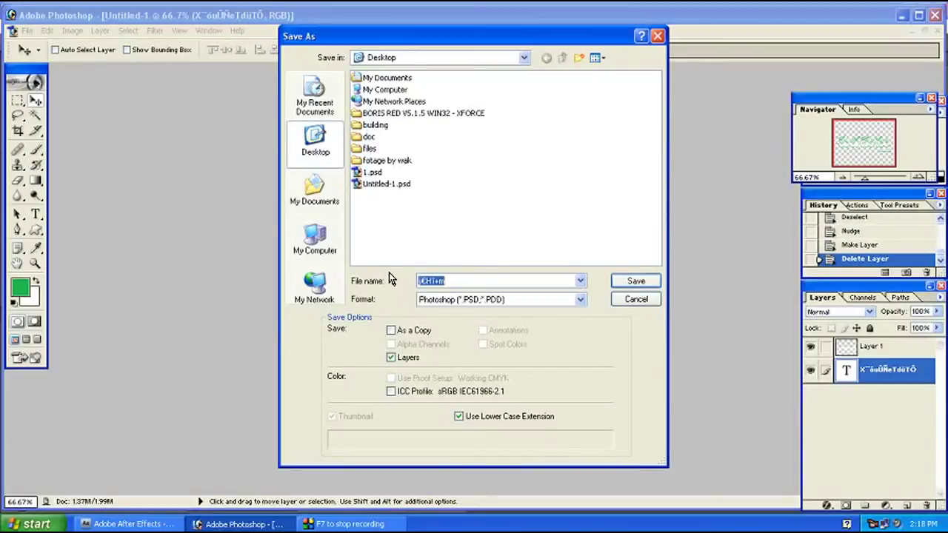
key("BackSpace")
type("telugu")
left_click(635, 280)
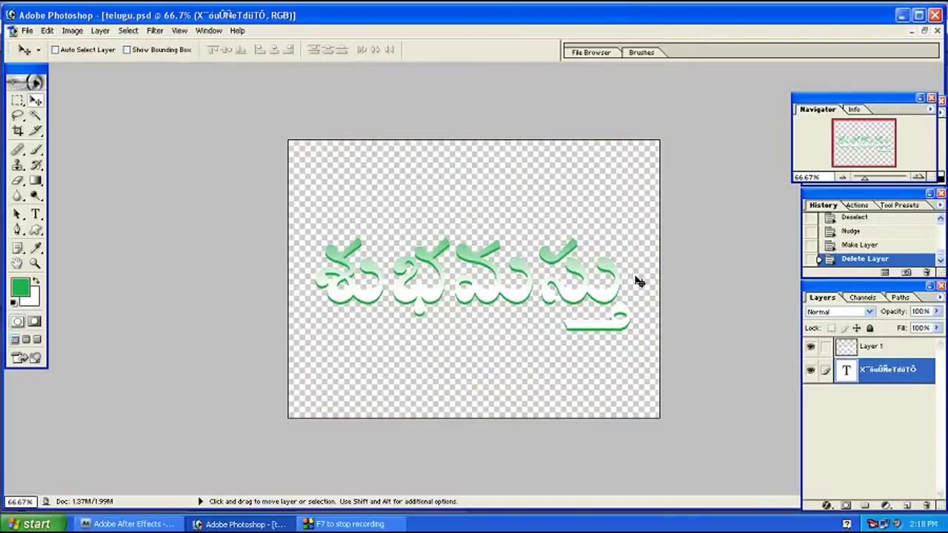
Step: Import telugu.psd into After Effects as a Composition with Editable Layer Styles
left_click(903, 15)
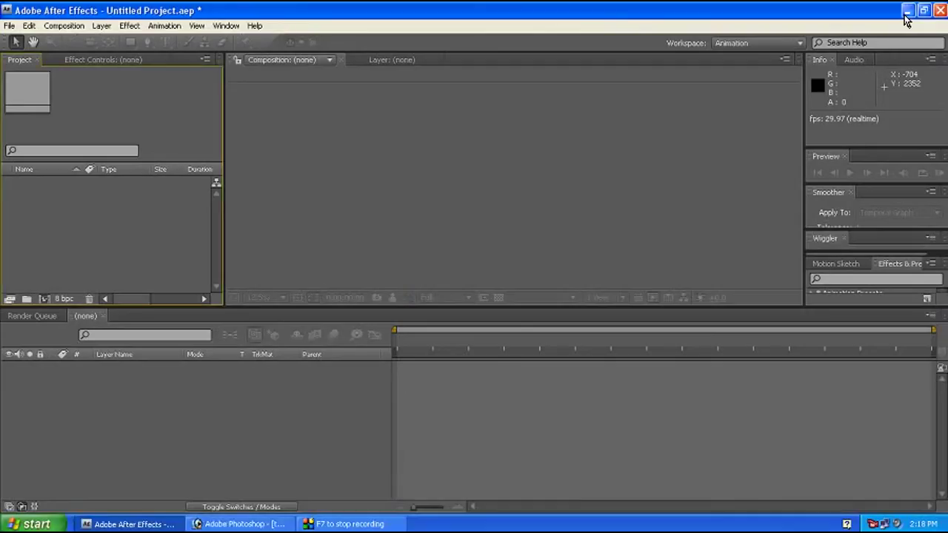
double_click(93, 222)
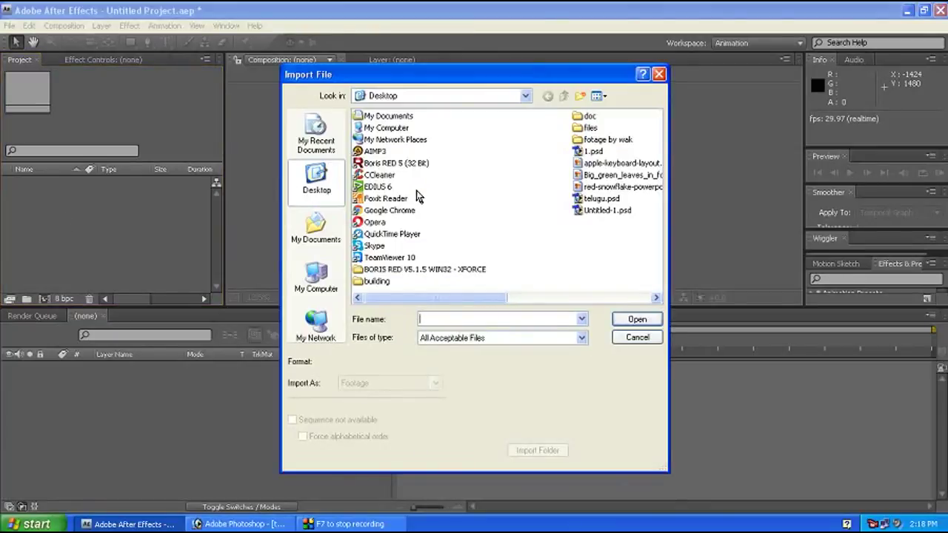
left_click(600, 199)
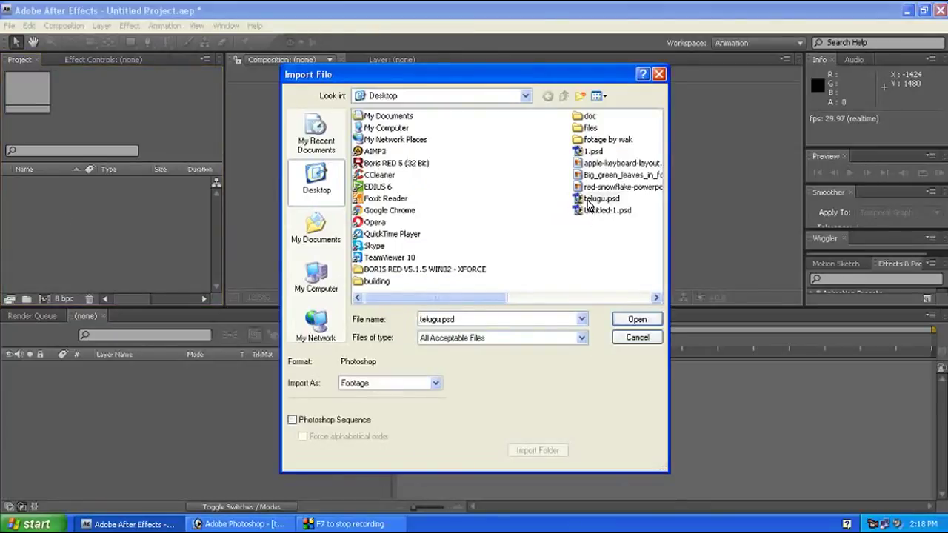
left_click(651, 321)
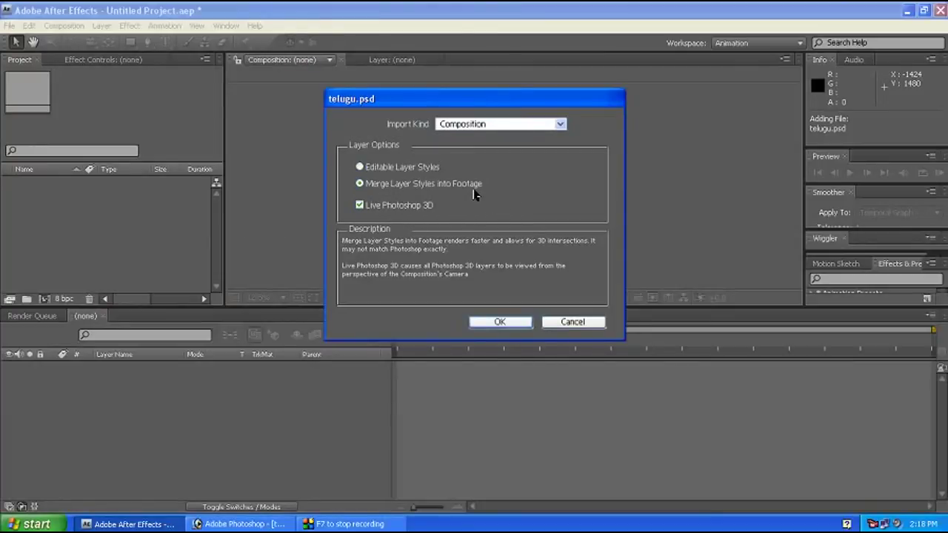
left_click_drag(511, 99, 557, 83)
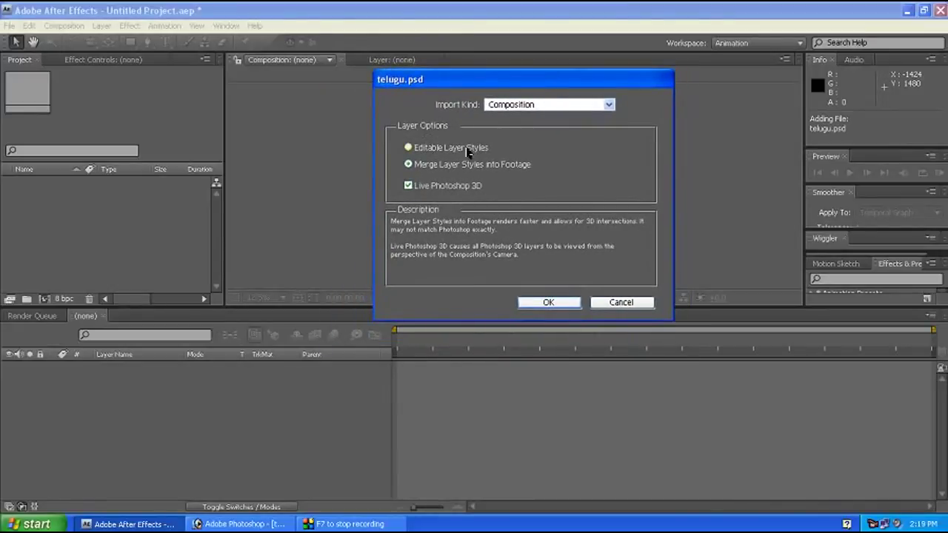
left_click(408, 147)
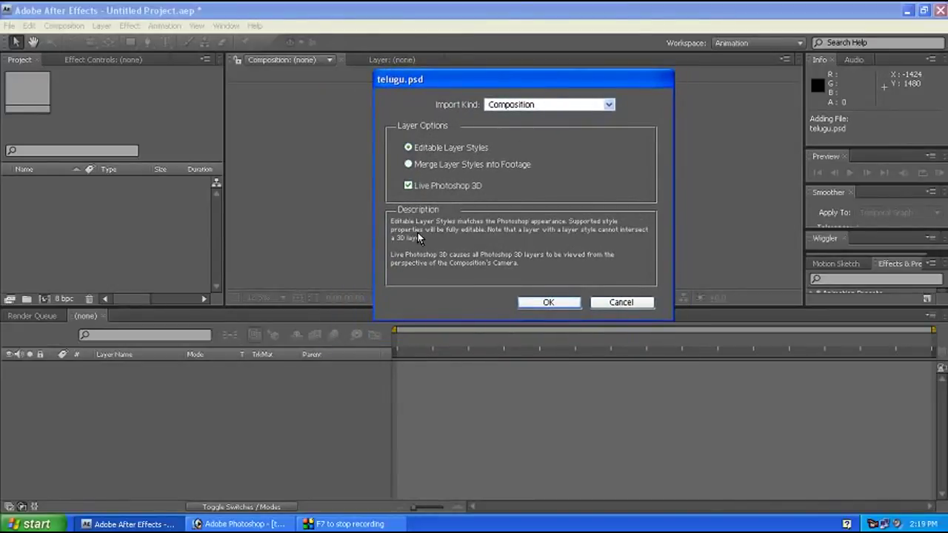
left_click(562, 306)
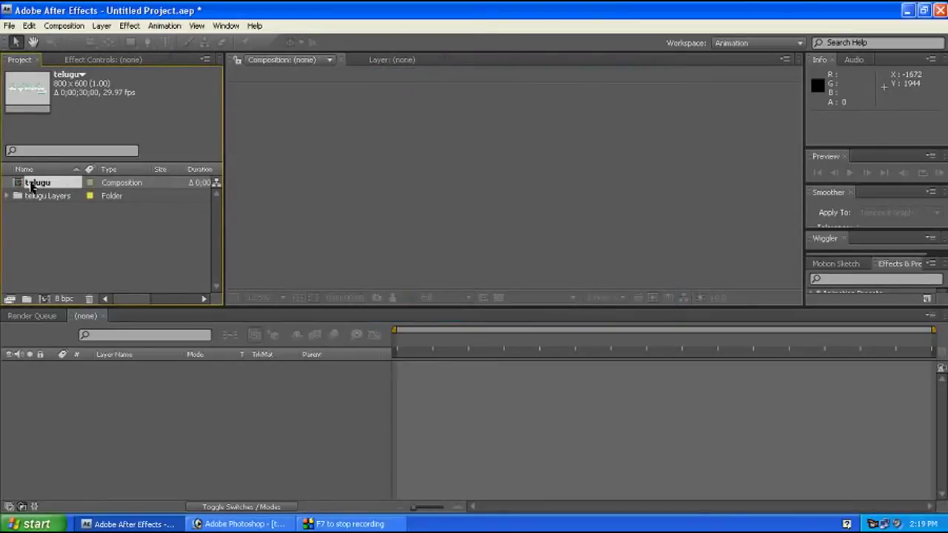
Step: Open the telugu composition and compare Layer 1 visibility in the Photoshop document
double_click(20, 185)
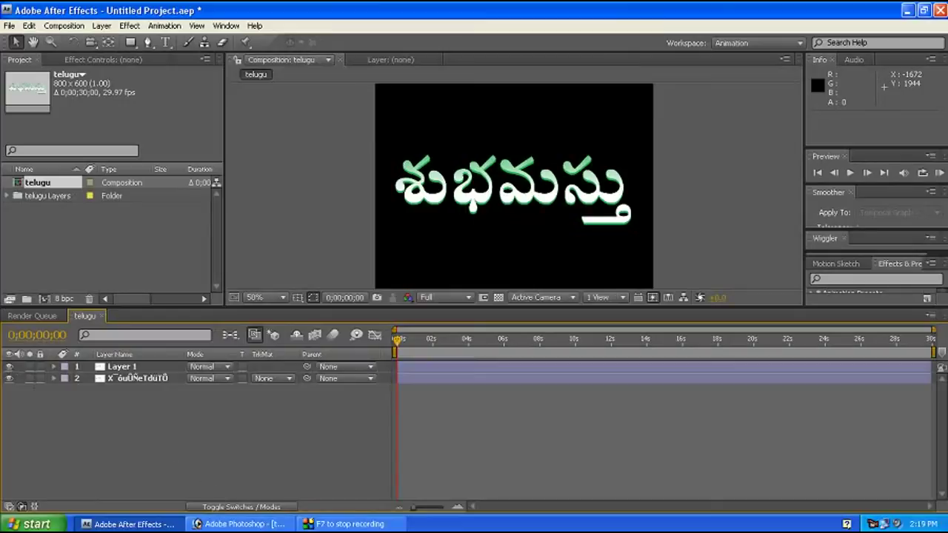
left_click(874, 523)
key("alt+Tab")
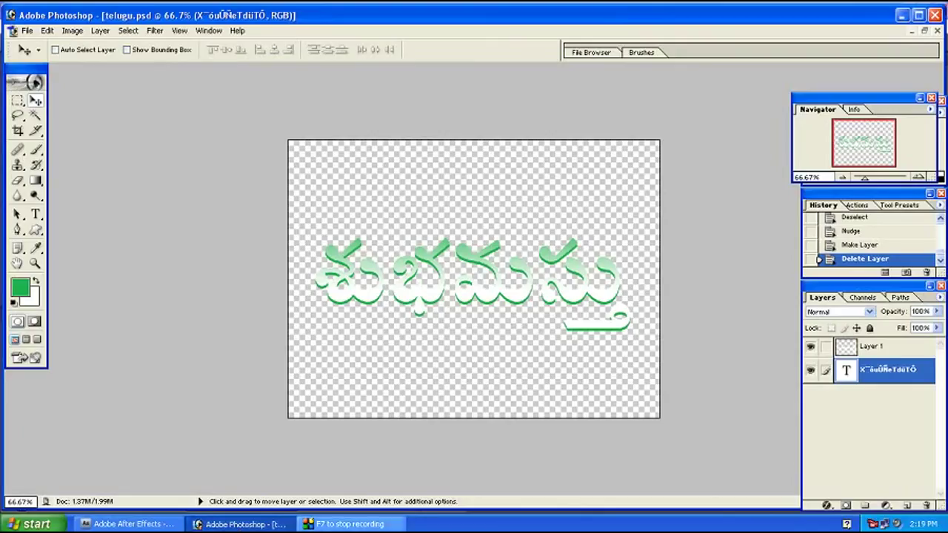
left_click(810, 346)
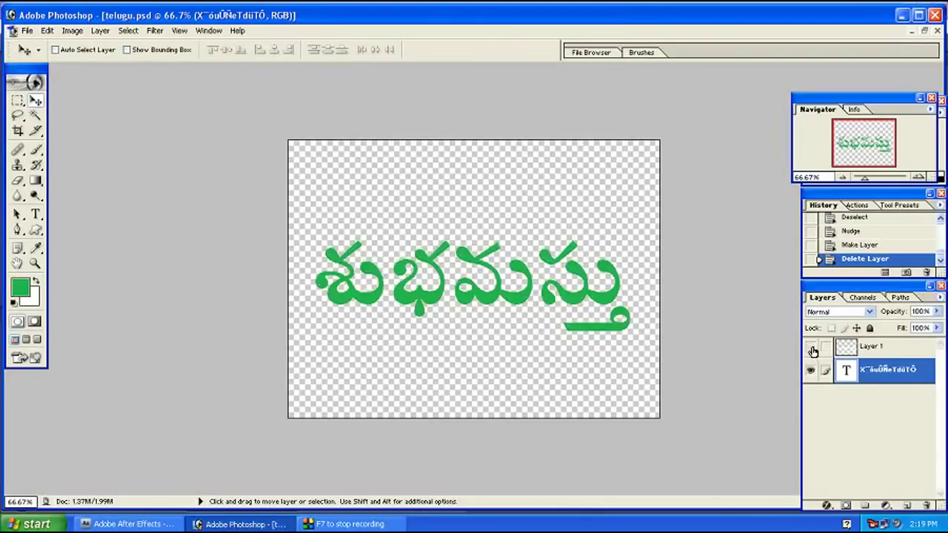
left_click(810, 345)
left_click(139, 526)
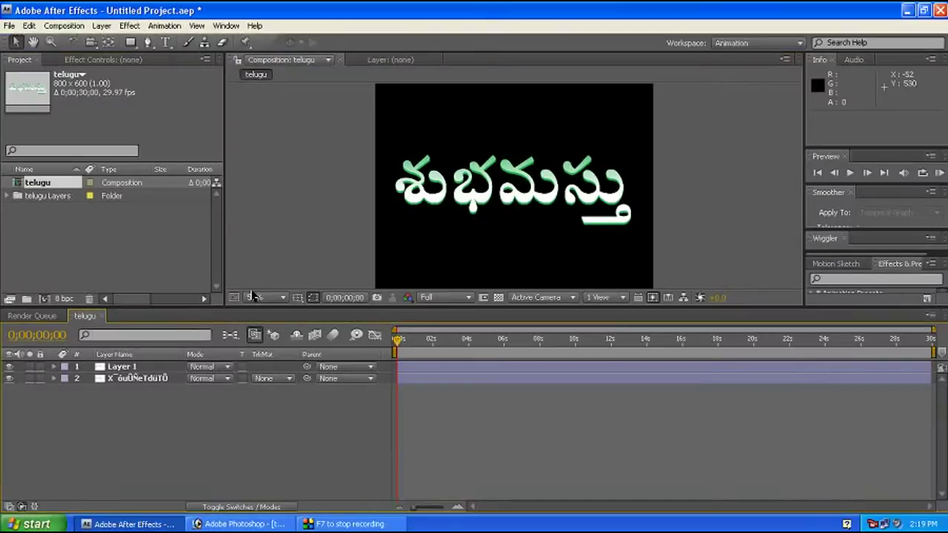
Step: Toggle both layers' visibility in After Effects to check the highlight, then select Layer 1
left_click(8, 369)
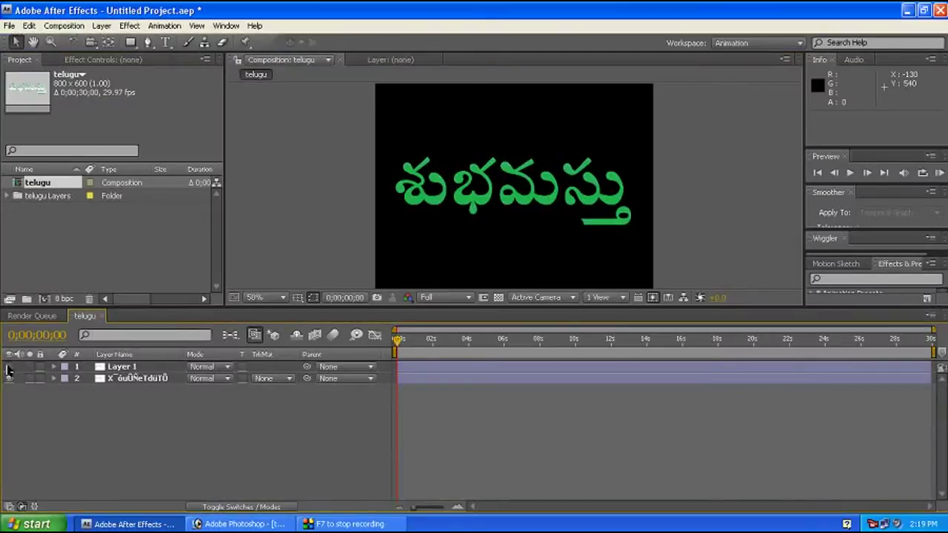
left_click(9, 369)
left_click(9, 368)
left_click(9, 368)
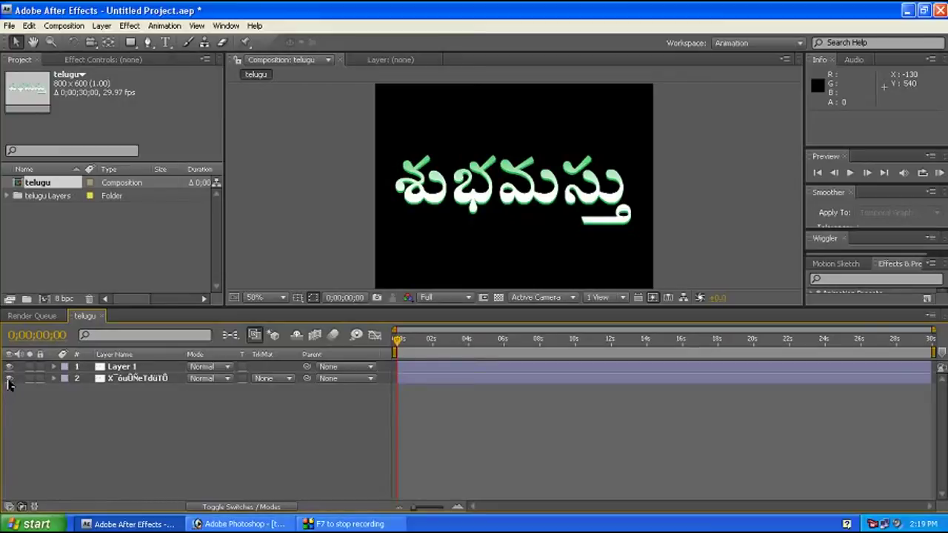
left_click(8, 380)
left_click(8, 380)
left_click(8, 380)
left_click(8, 380)
left_click(468, 245)
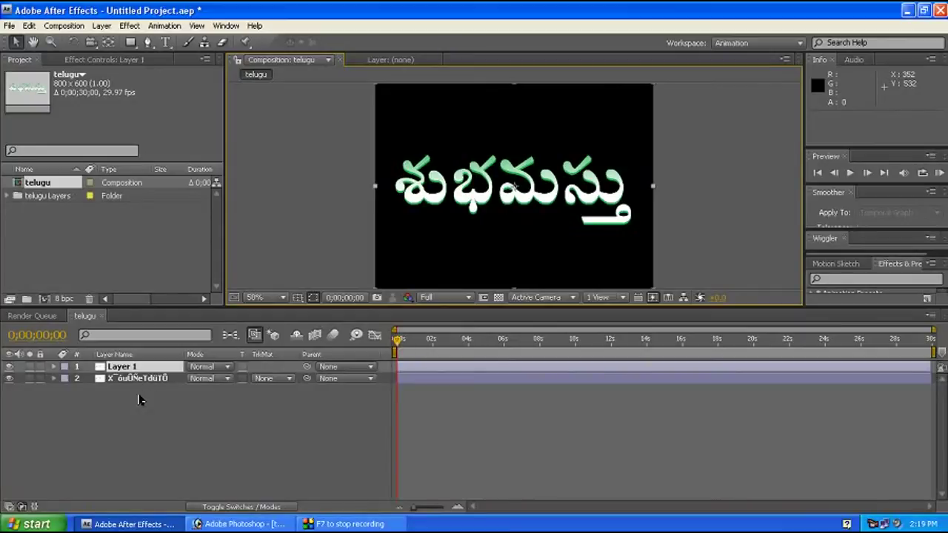
Step: Keyframe both text layers' Scale at 100% near two seconds and 278% at frame 0
left_click_drag(138, 400, 156, 356)
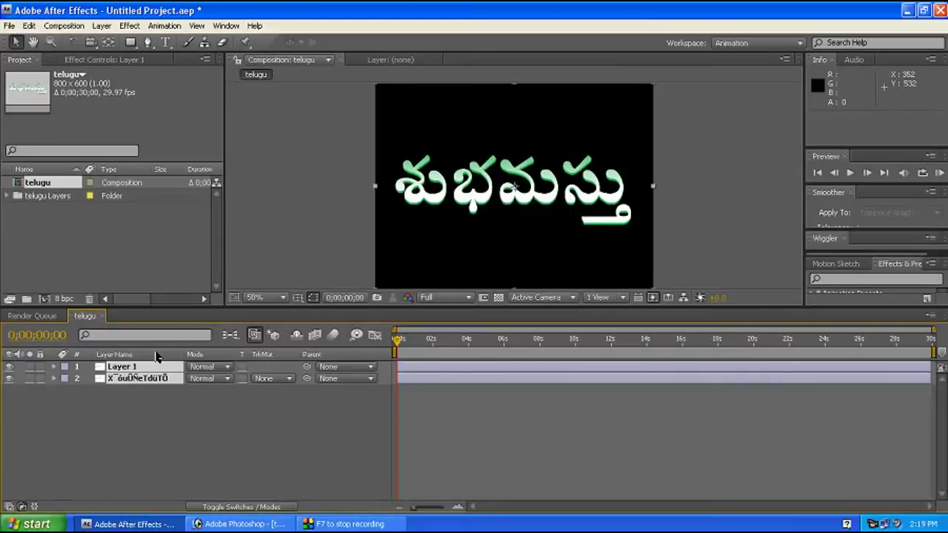
key("s")
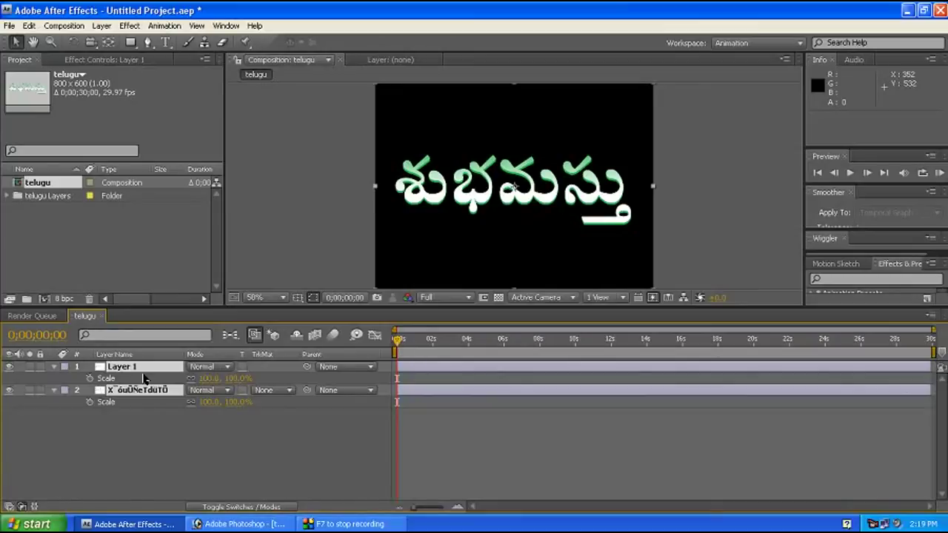
left_click(90, 402)
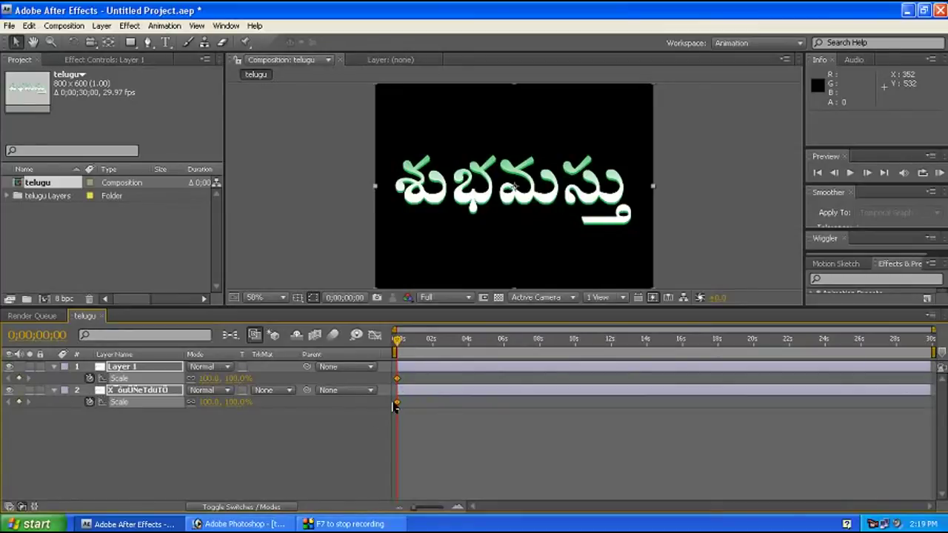
mouse_move(398, 344)
left_mouse_down()
mouse_move(473, 351)
mouse_move(468, 345)
left_mouse_up()
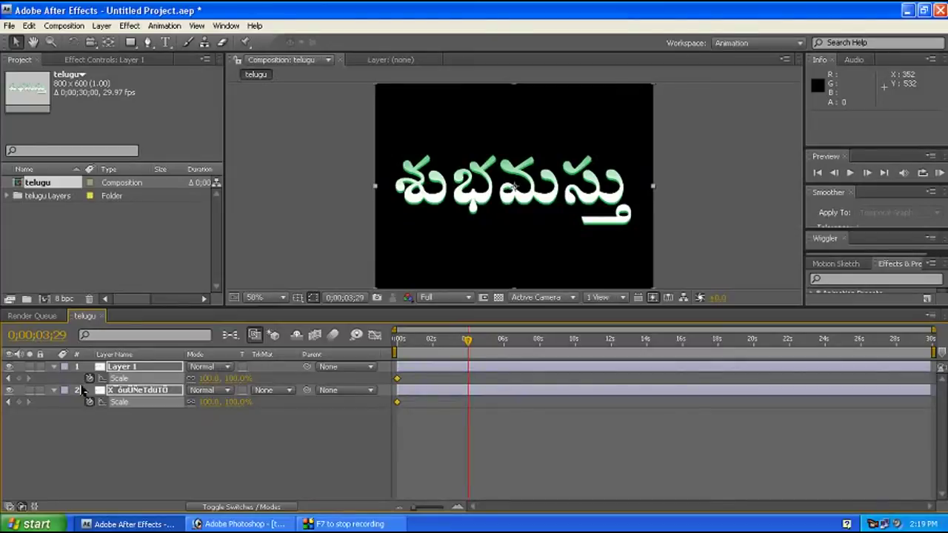
left_click(19, 378)
left_click(19, 402)
left_click(20, 402)
left_click_drag(468, 343, 389, 354)
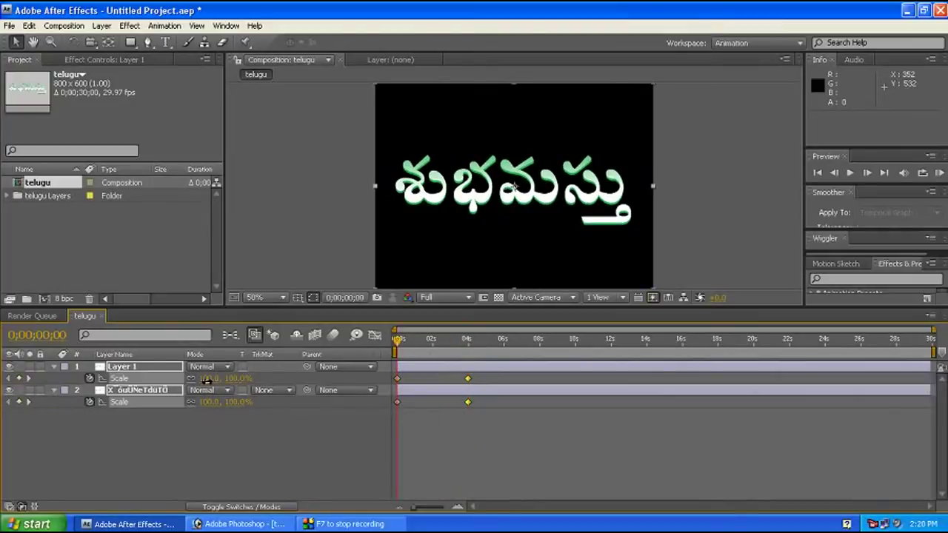
left_click_drag(206, 378, 326, 378)
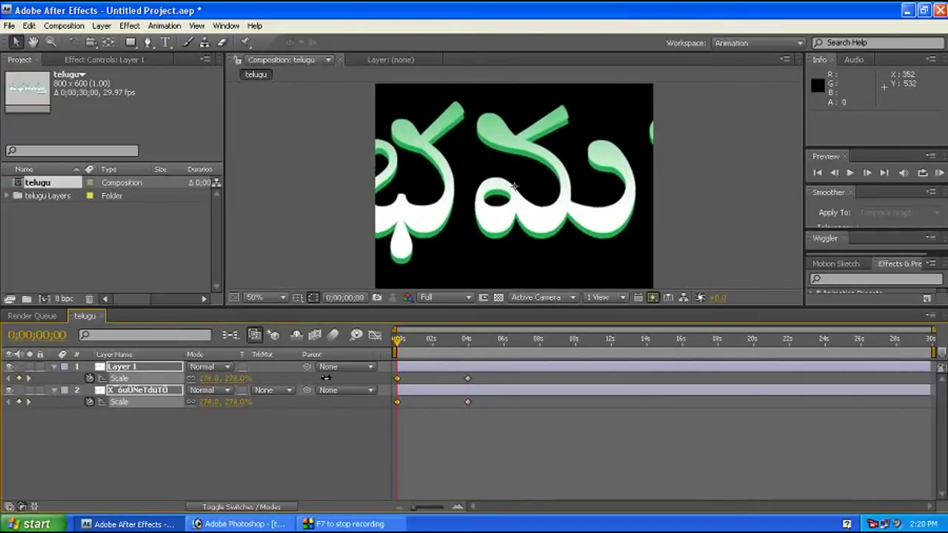
Step: Scrub through the shrinking text and play a preview from the start
mouse_move(398, 339)
left_mouse_down()
mouse_move(453, 341)
mouse_move(406, 345)
left_mouse_up()
mouse_move(440, 426)
left_mouse_down()
mouse_move(468, 401)
mouse_move(431, 403)
left_mouse_up()
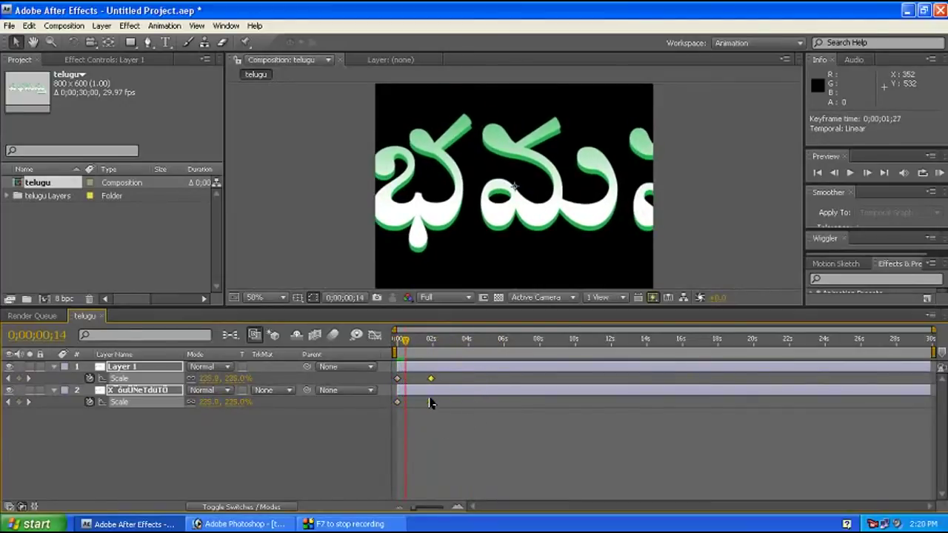
left_click_drag(407, 342, 392, 341)
key("space")
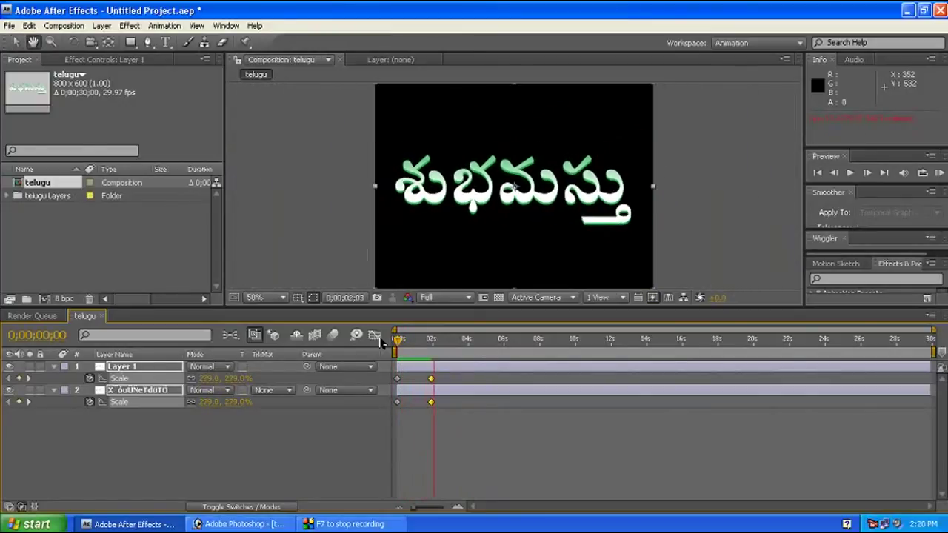
Step: Stop the preview and delay Layer 1's starting Scale keyframe to about 21 frames
key("space")
left_click(434, 345)
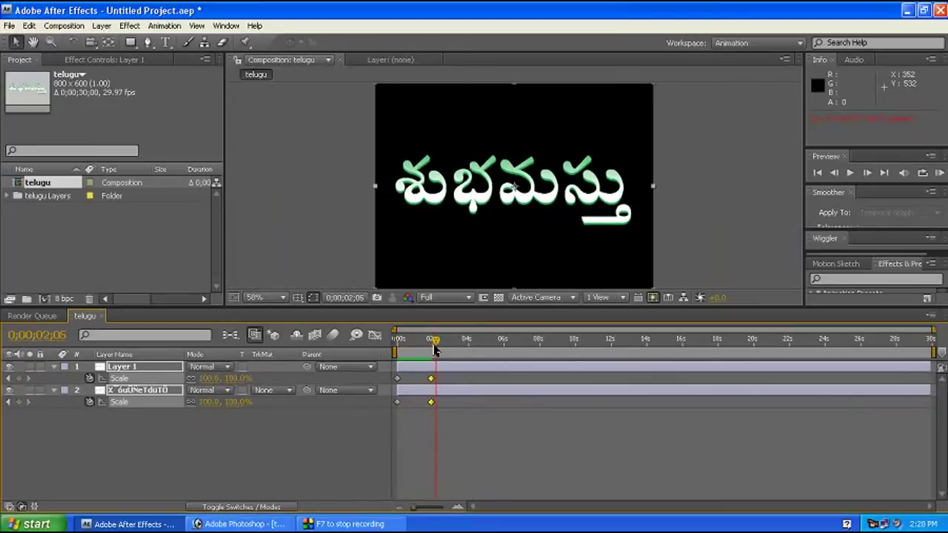
left_click(399, 426)
left_click(399, 403)
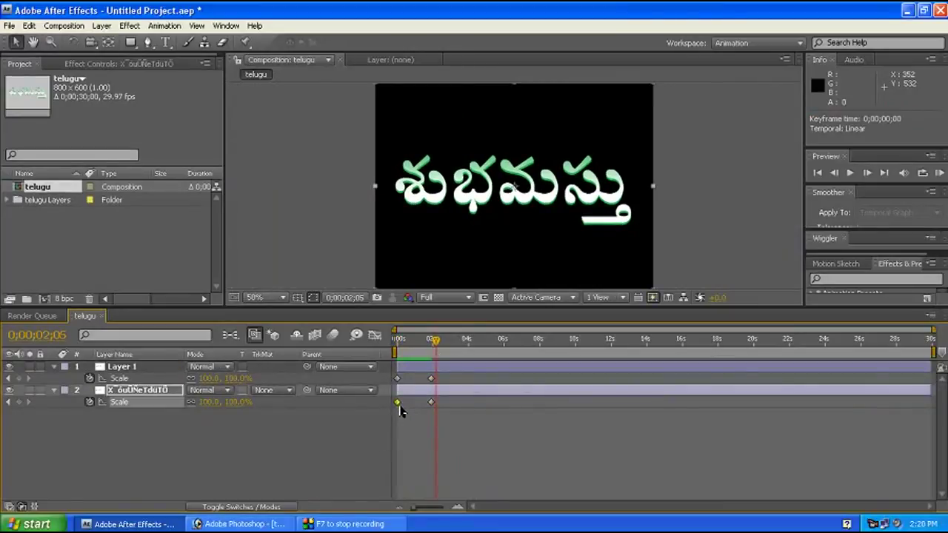
left_click(398, 379)
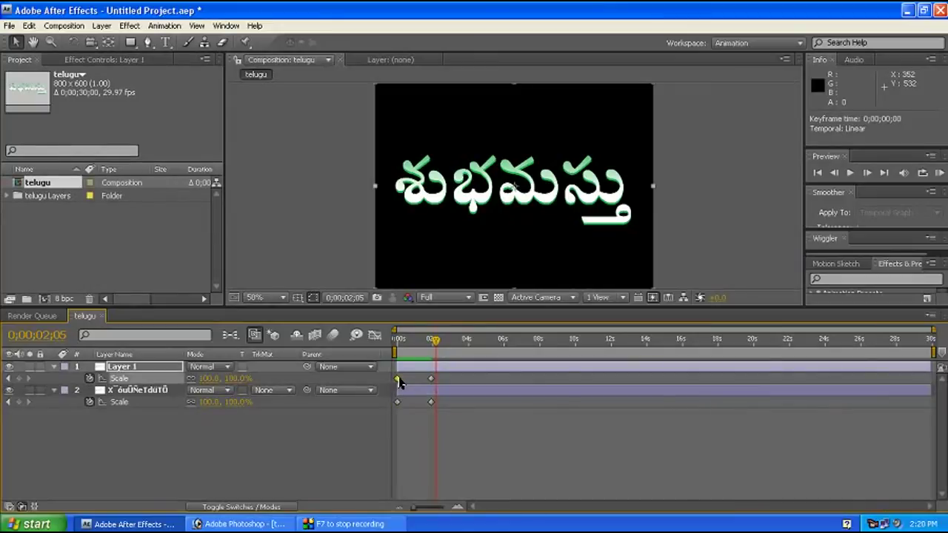
left_click_drag(399, 381, 410, 380)
Step: Preview the stagger, move Layer 1's start keyframe to 15 frames, and preview again
key("Home")
key("h")
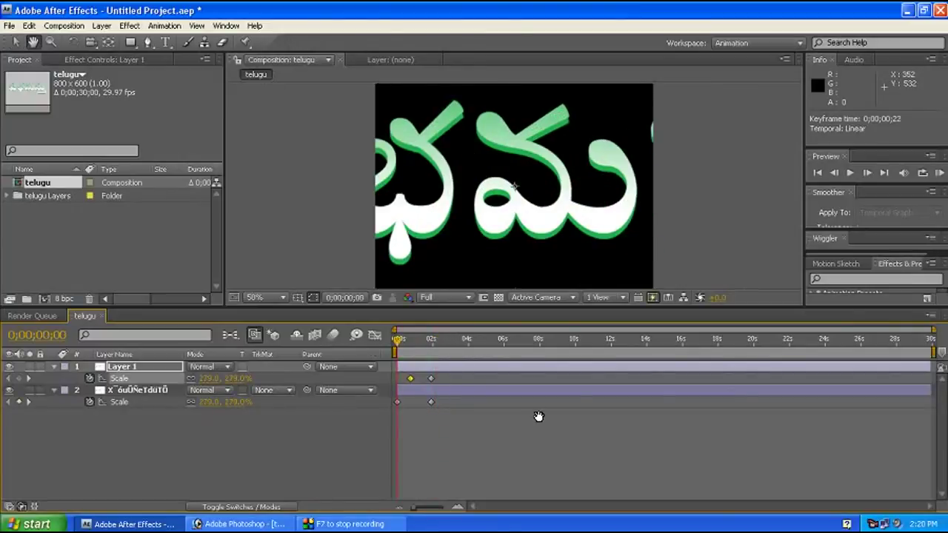
key("space")
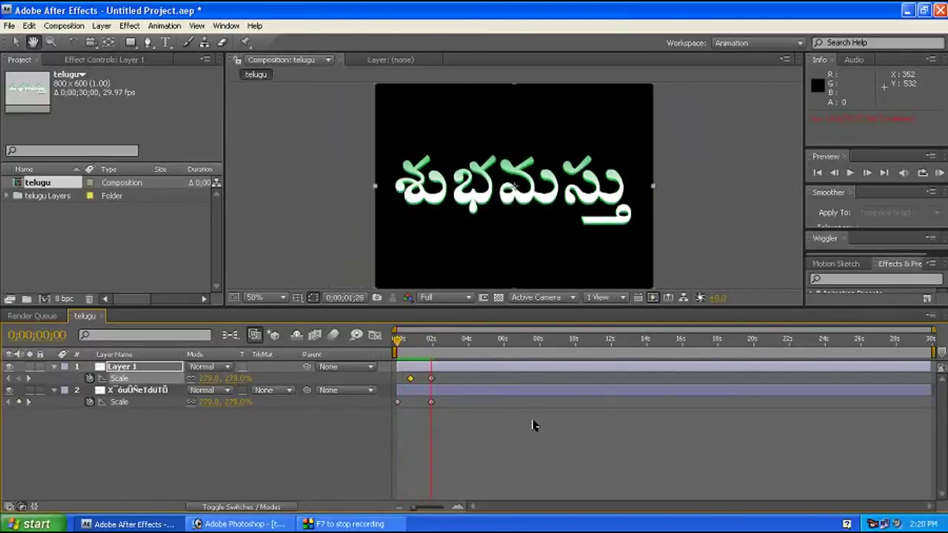
key("v")
left_click_drag(410, 379, 406, 379)
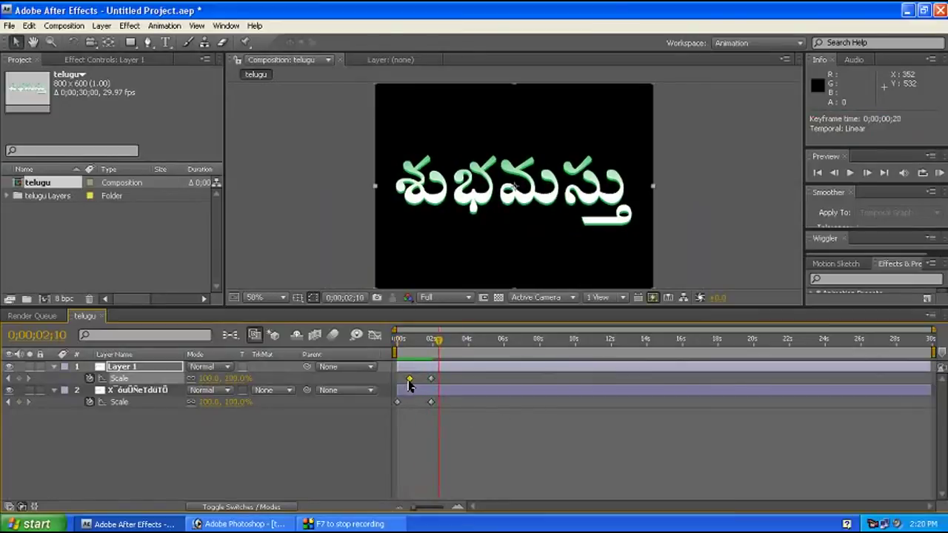
key("Home")
key("space")
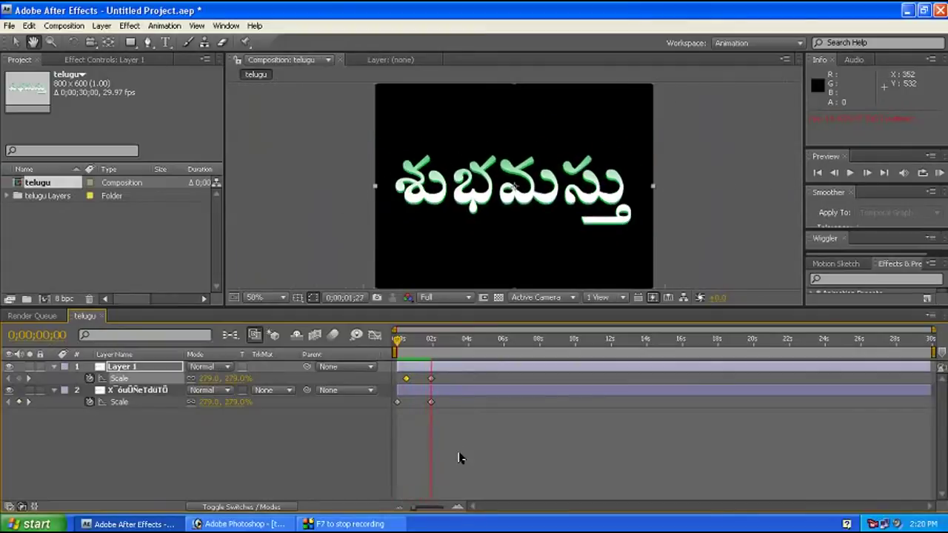
key("space")
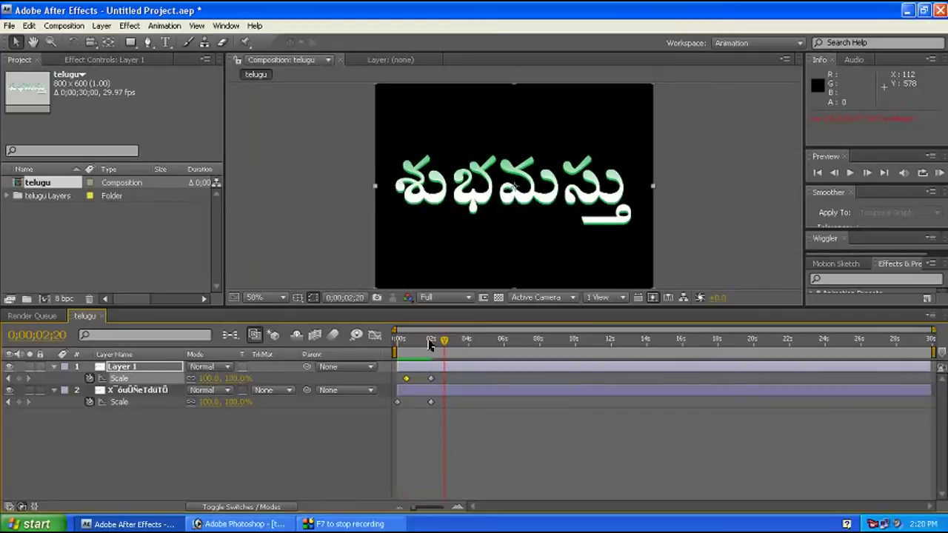
Step: Move the time to 0;00;01;23 and select the Layer 1 text layer
left_click_drag(444, 345, 428, 356)
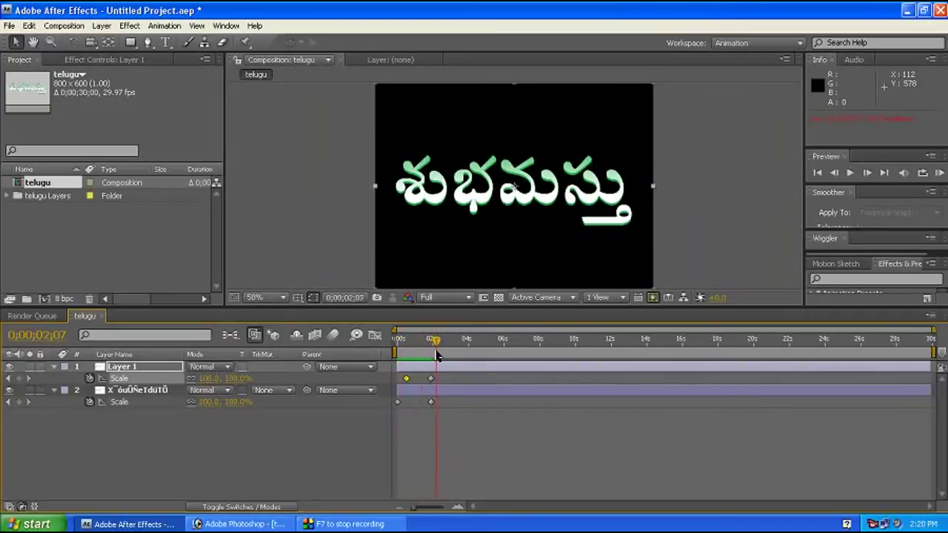
left_click_drag(428, 356, 430, 355)
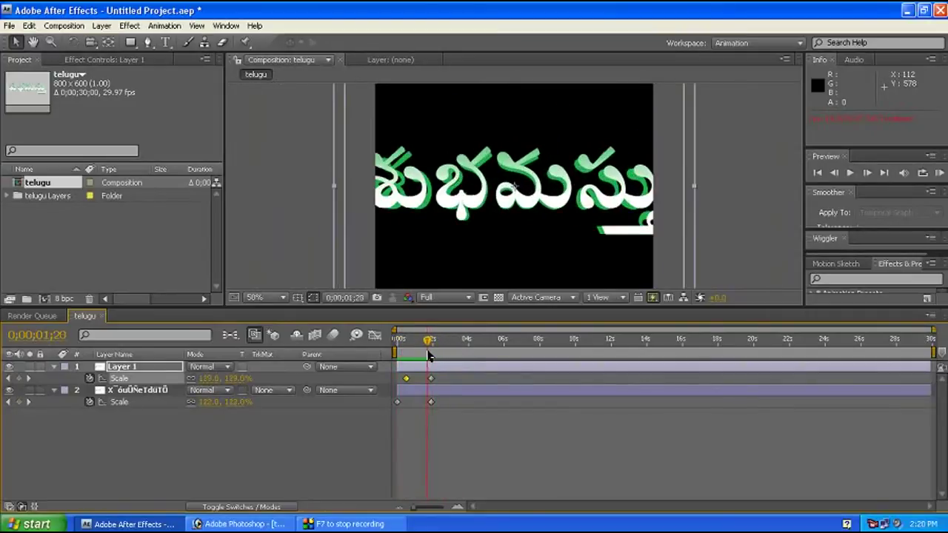
left_click(134, 369)
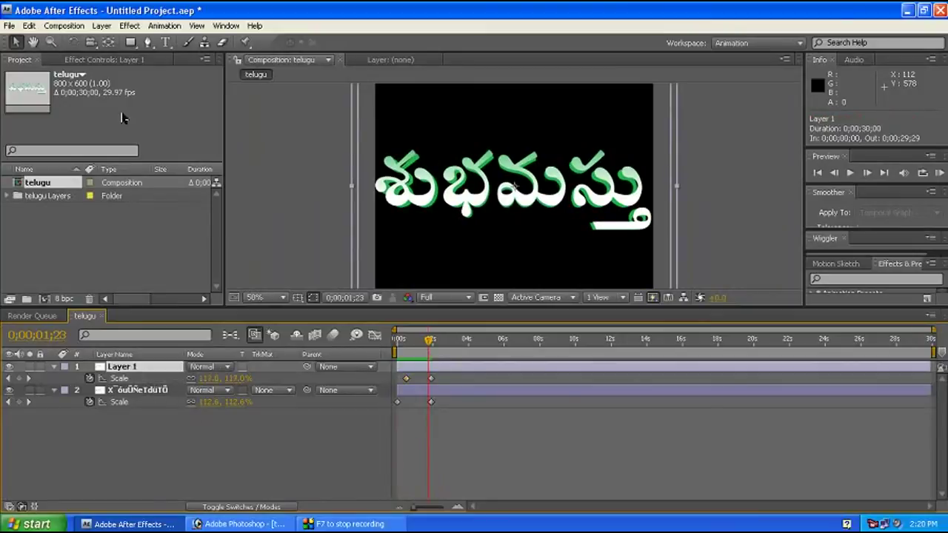
left_click(133, 30)
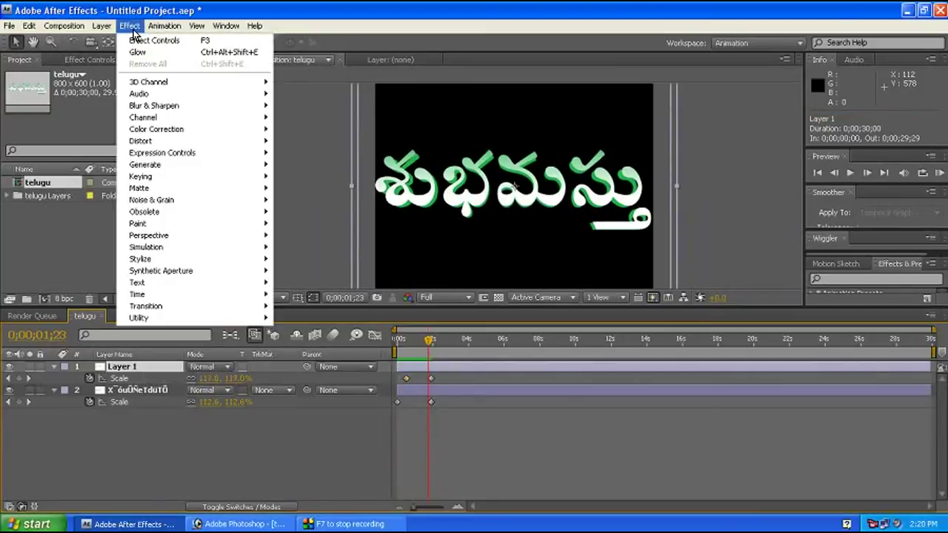
Step: Apply Stylize > Glow with default settings to Layer 1 and scrub to check the glowing text
mouse_move(179, 247)
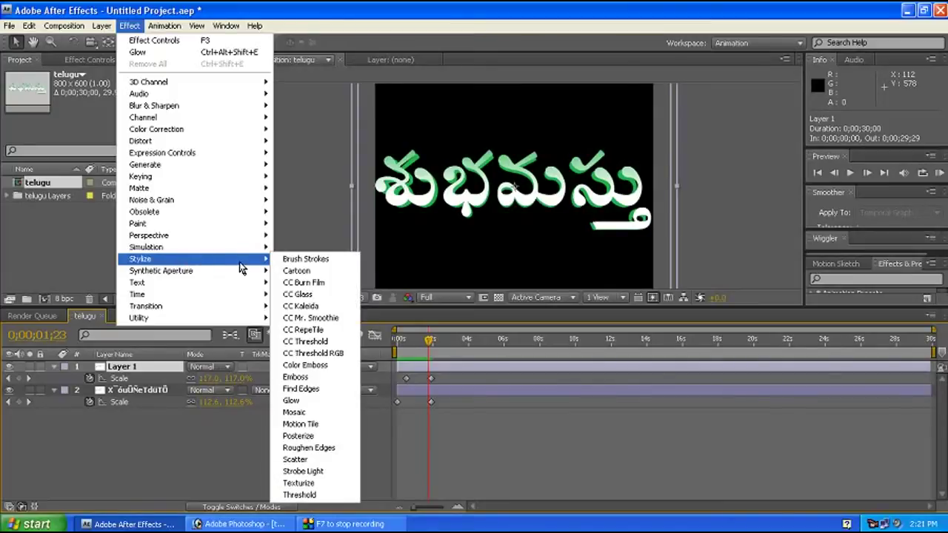
left_click(309, 406)
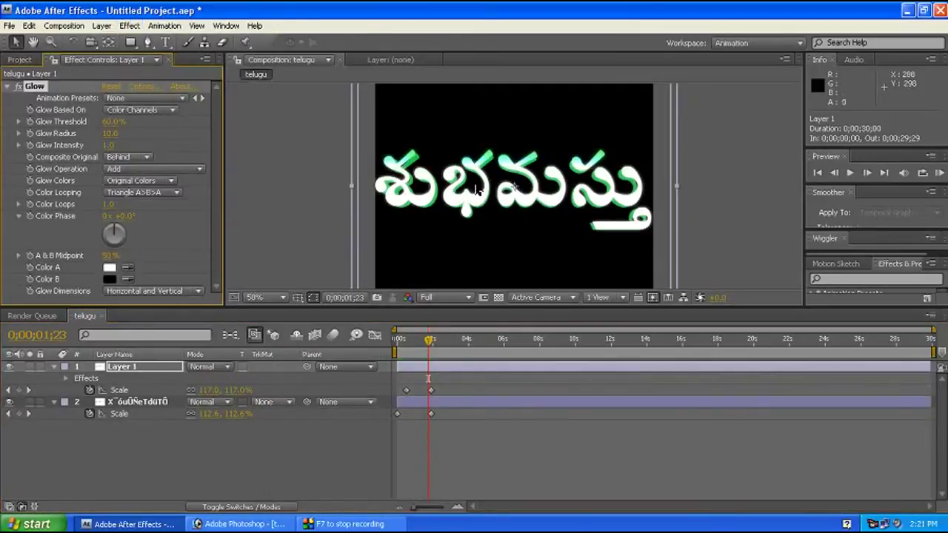
mouse_move(430, 345)
left_mouse_down()
mouse_move(427, 352)
mouse_move(441, 348)
left_mouse_up()
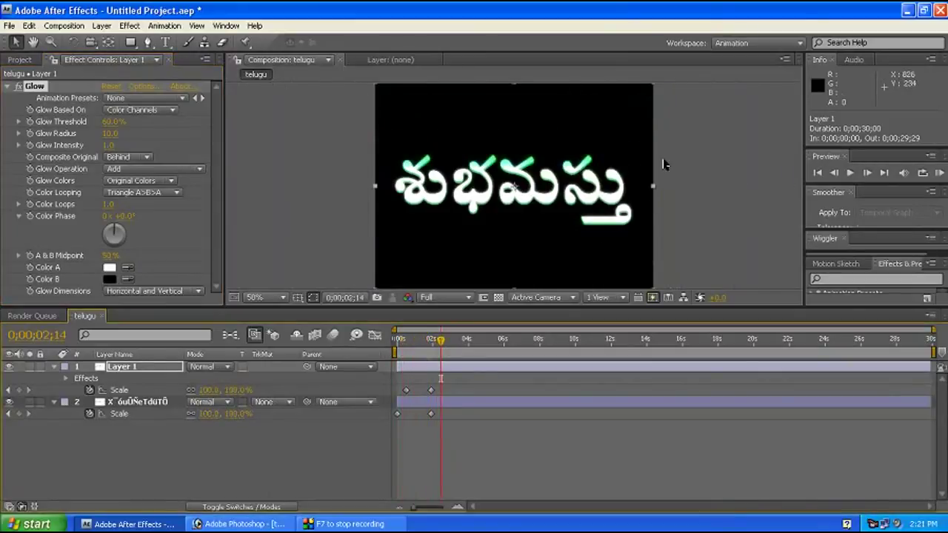
Step: Import the red snowflake JPG and add it to the telugu composition
left_click(19, 60)
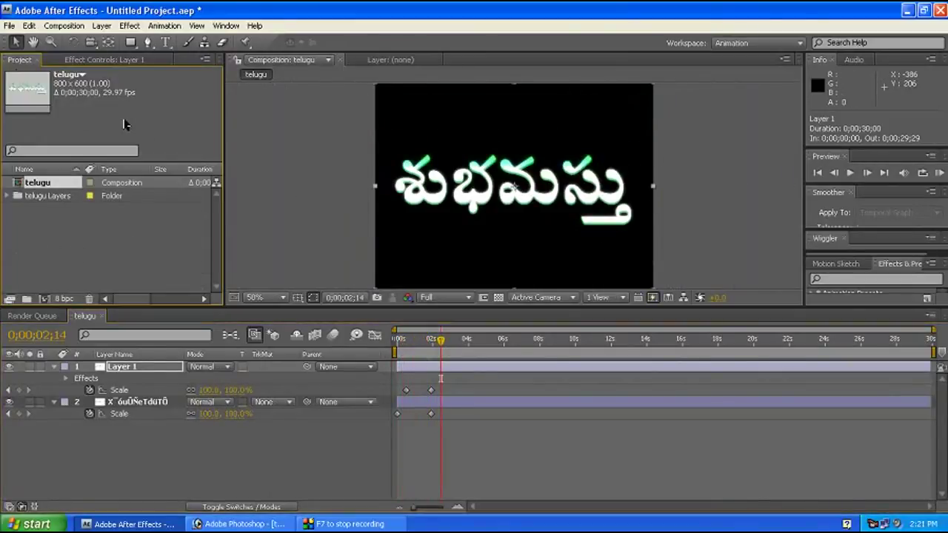
double_click(101, 250)
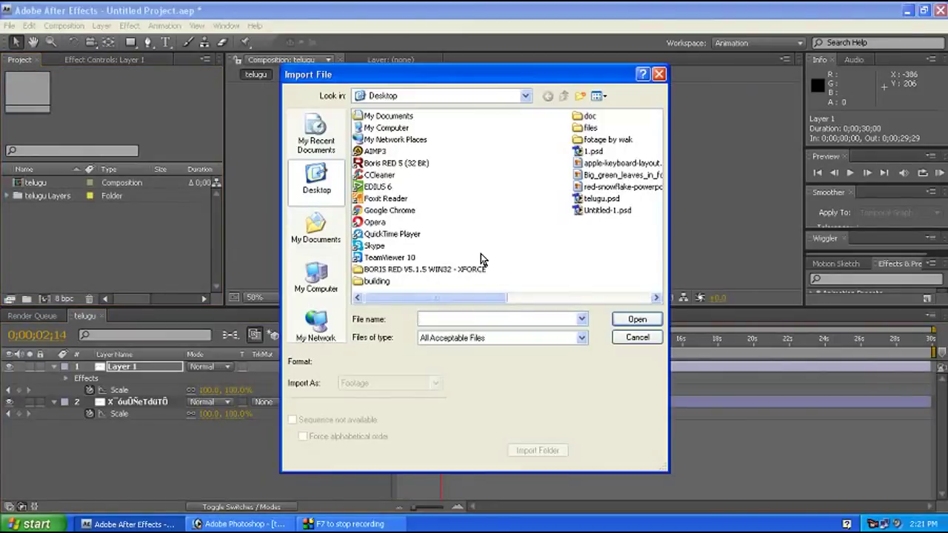
left_click(611, 189)
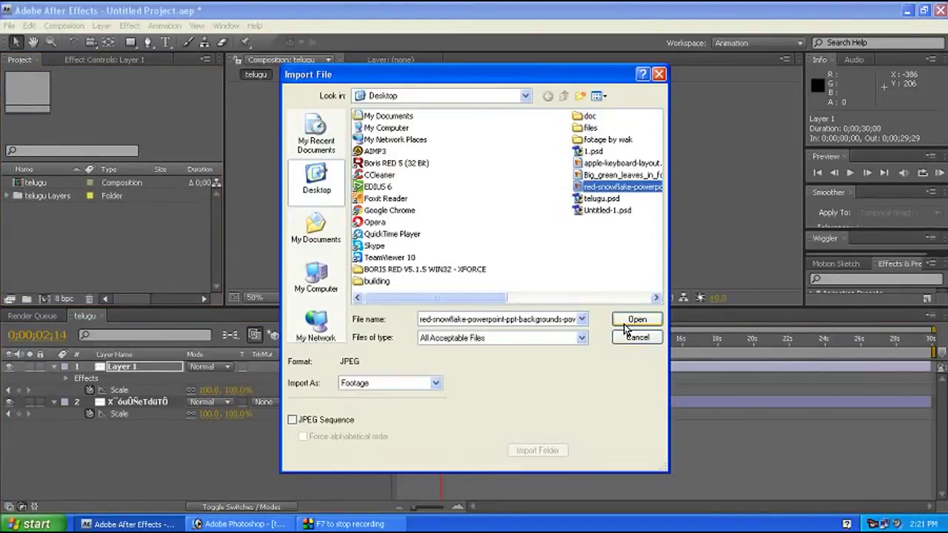
left_click(626, 323)
left_click_drag(22, 186, 495, 210)
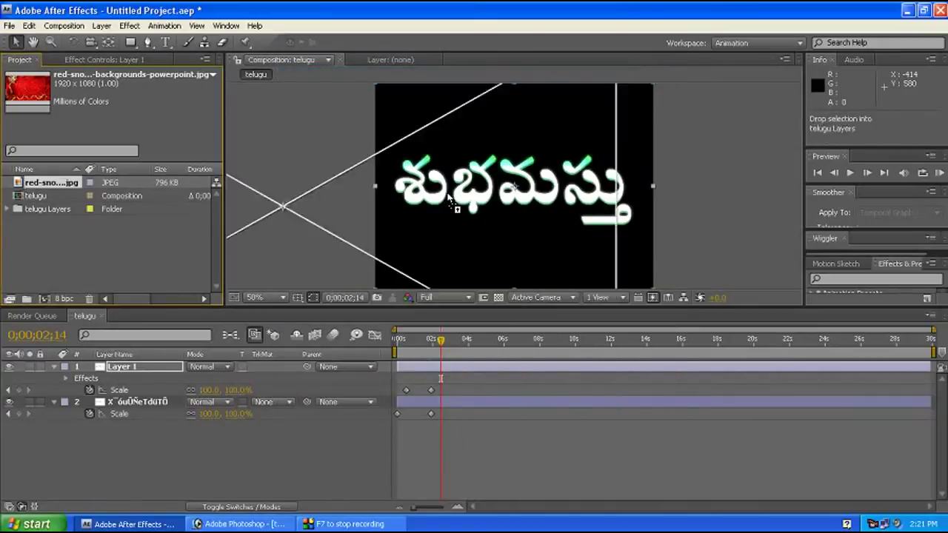
Step: Move the red image below both text layers and shrink it toward the frame size
key("comma")
key("comma")
key("comma")
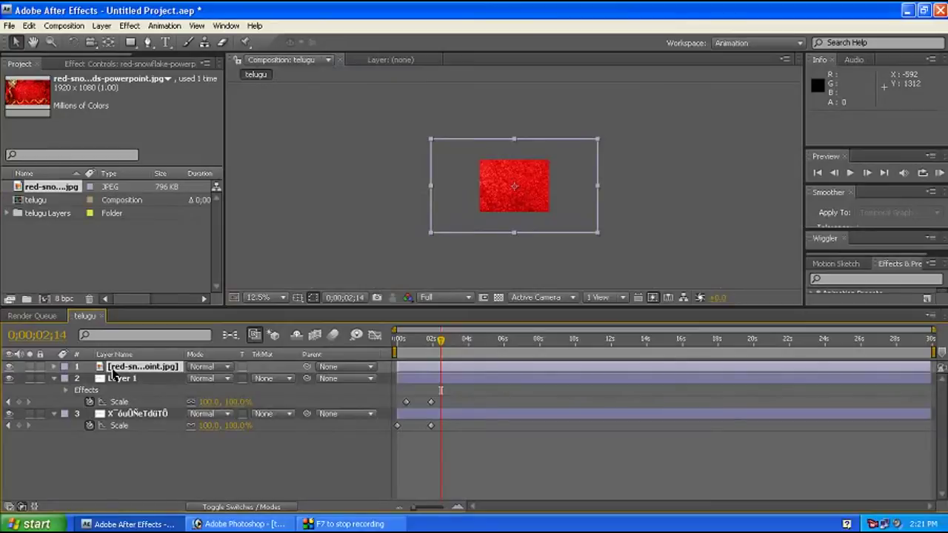
left_click_drag(111, 370, 123, 438)
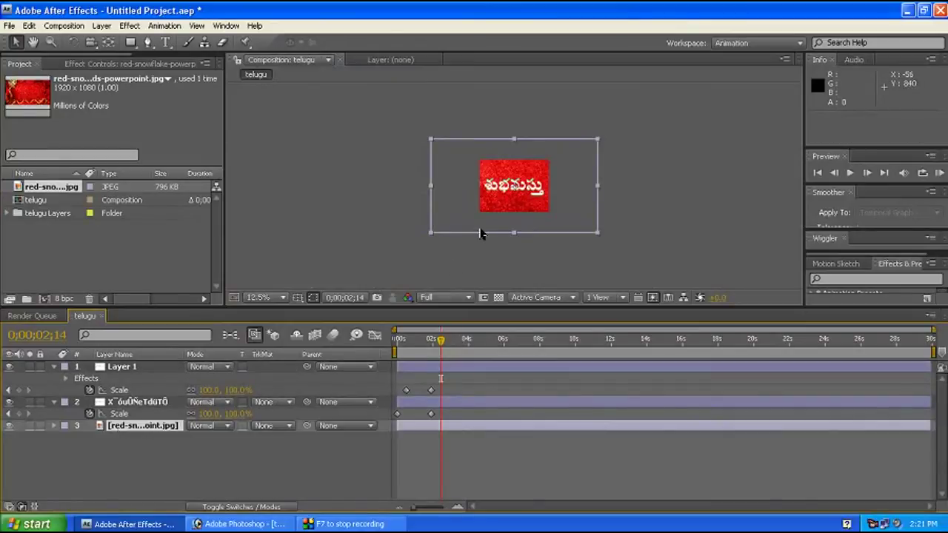
key("period")
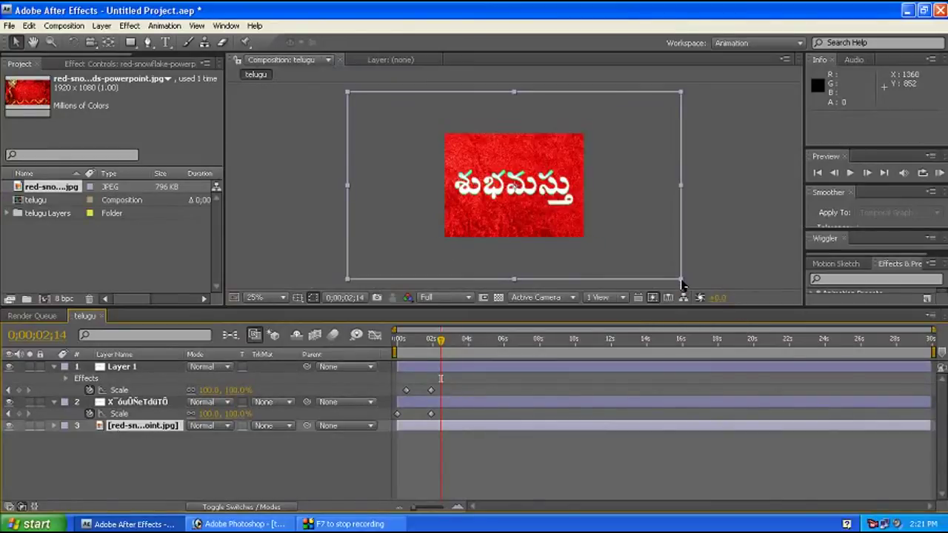
mouse_move(682, 281)
left_mouse_down()
mouse_move(598, 243)
mouse_move(605, 253)
left_mouse_up()
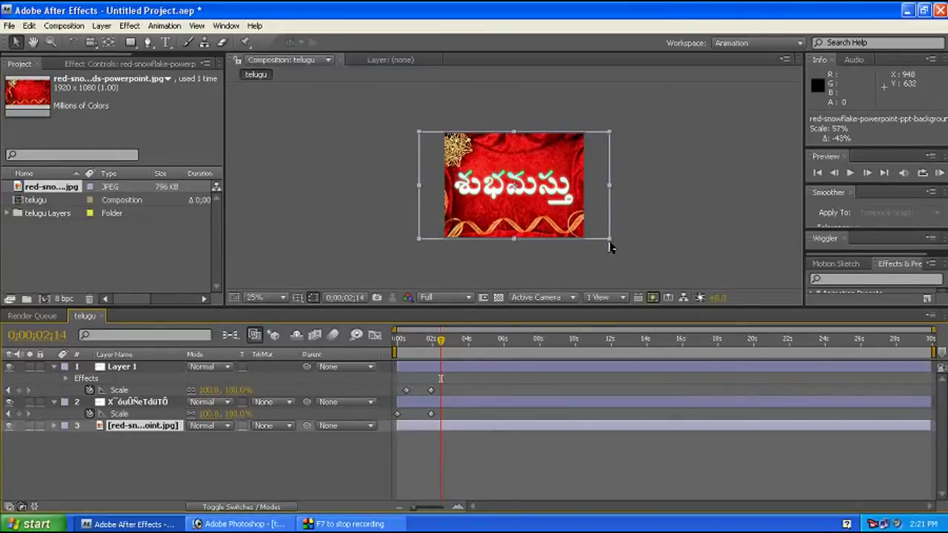
key("period")
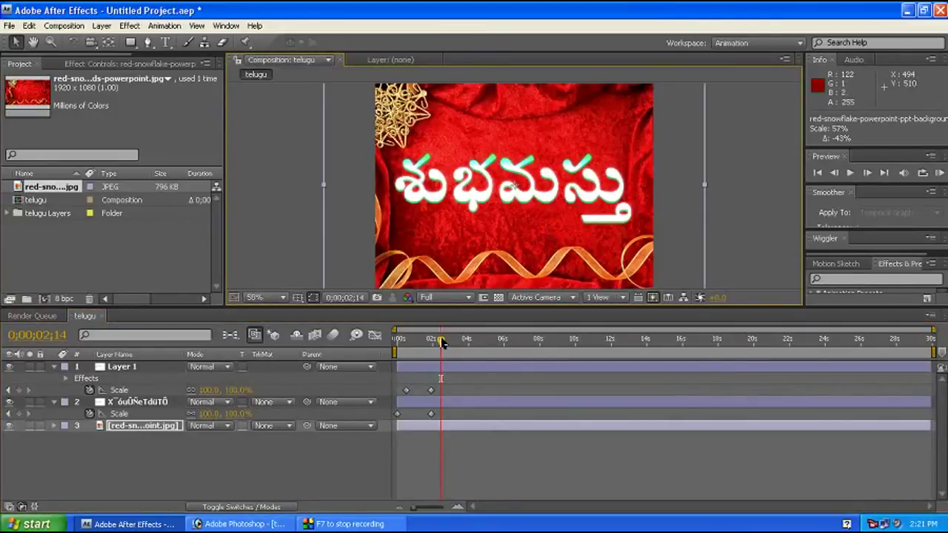
Step: Preview over the new background, then resize the red image to about 70%
left_click_drag(442, 342, 398, 340)
key("h")
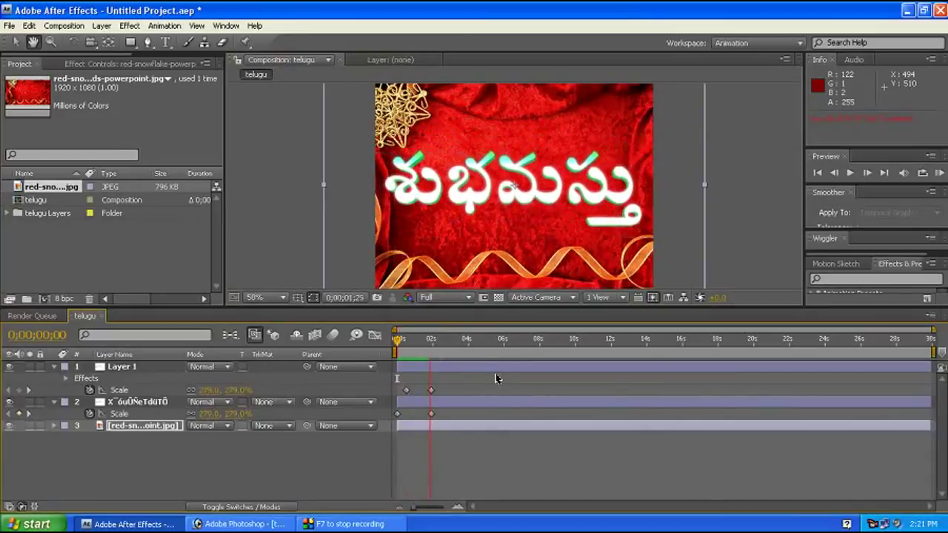
key("space")
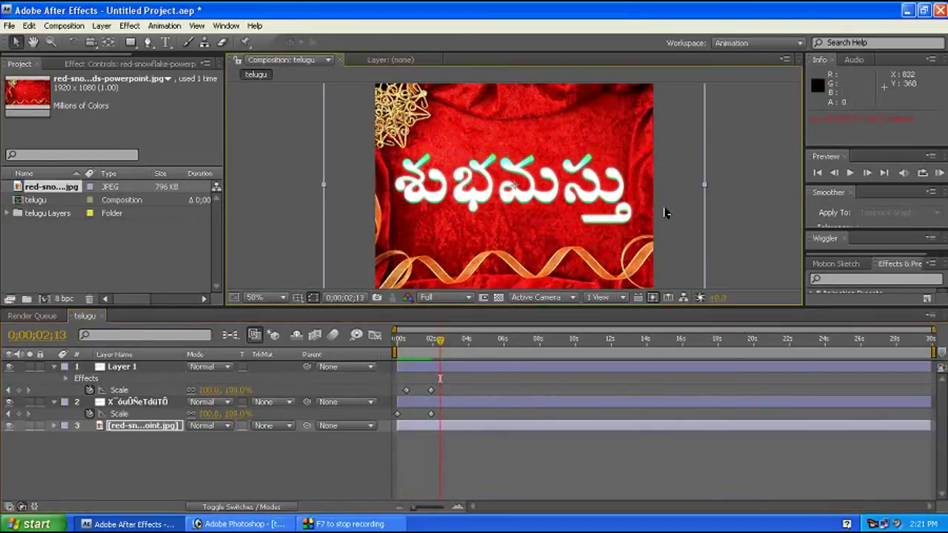
key("comma")
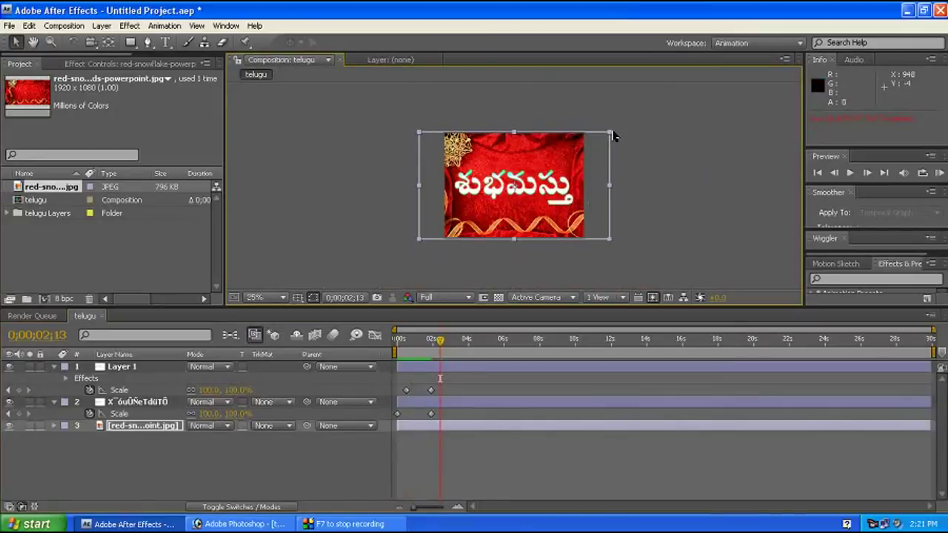
left_click_drag(611, 136, 633, 121)
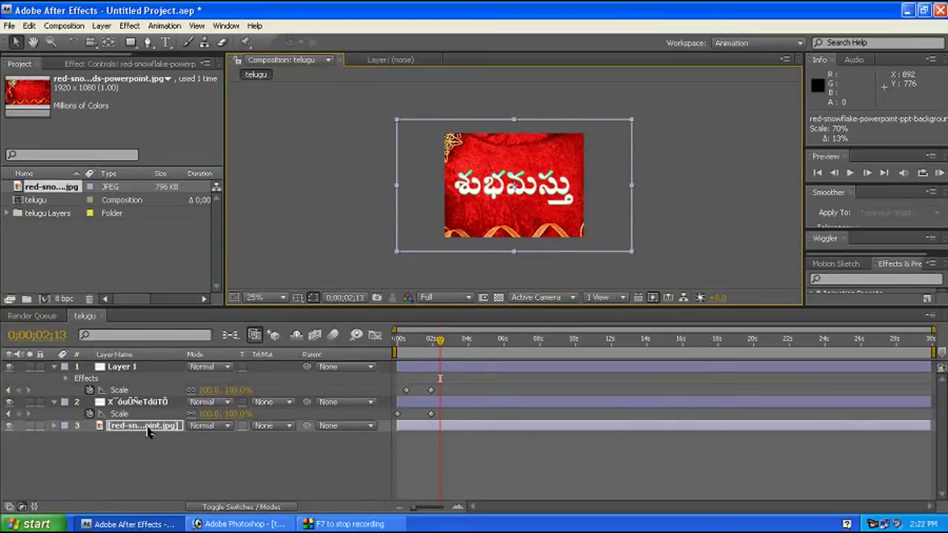
Step: Key the red background's Scale at 70.4% on frame 0, undoing a trial 122.4% change
left_click(113, 429)
left_click(54, 426)
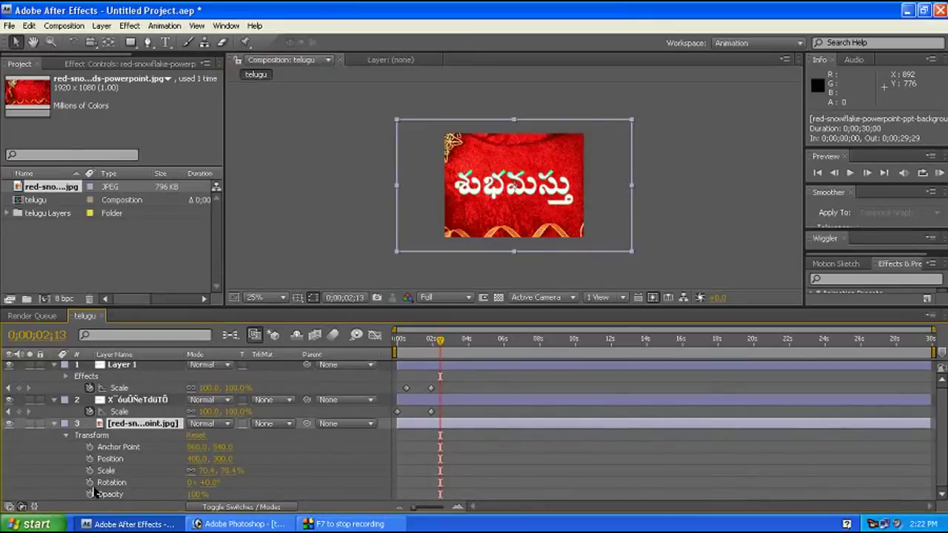
left_click_drag(438, 346, 396, 343)
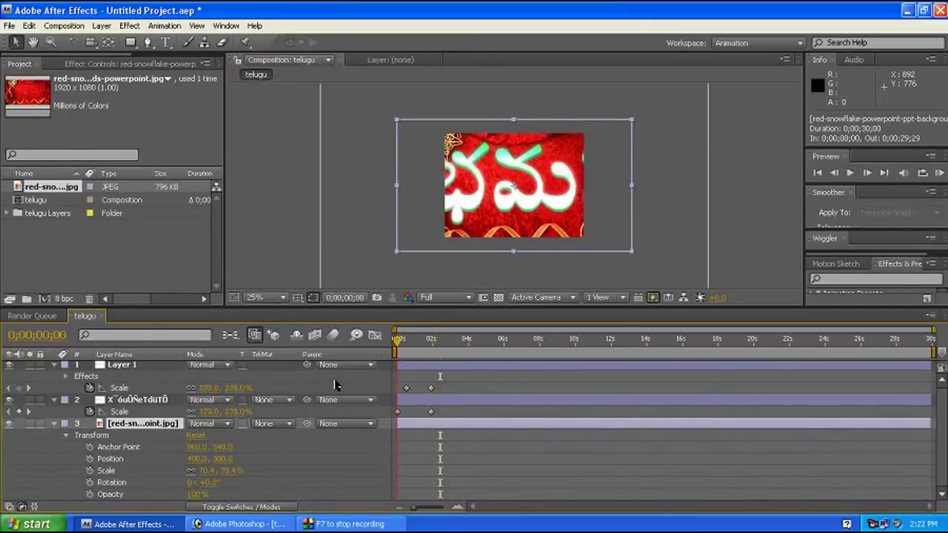
left_click(89, 471)
left_click_drag(398, 342, 468, 354)
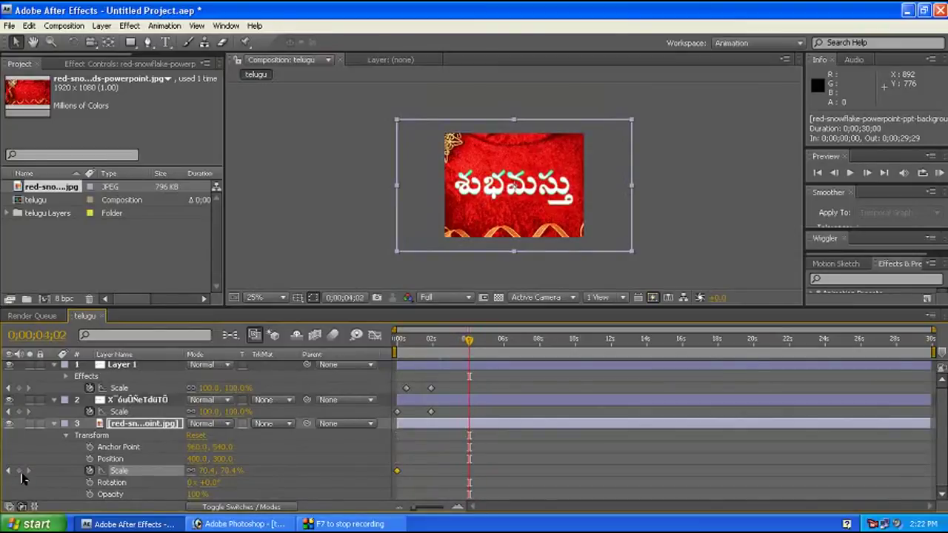
left_click_drag(206, 470, 237, 464)
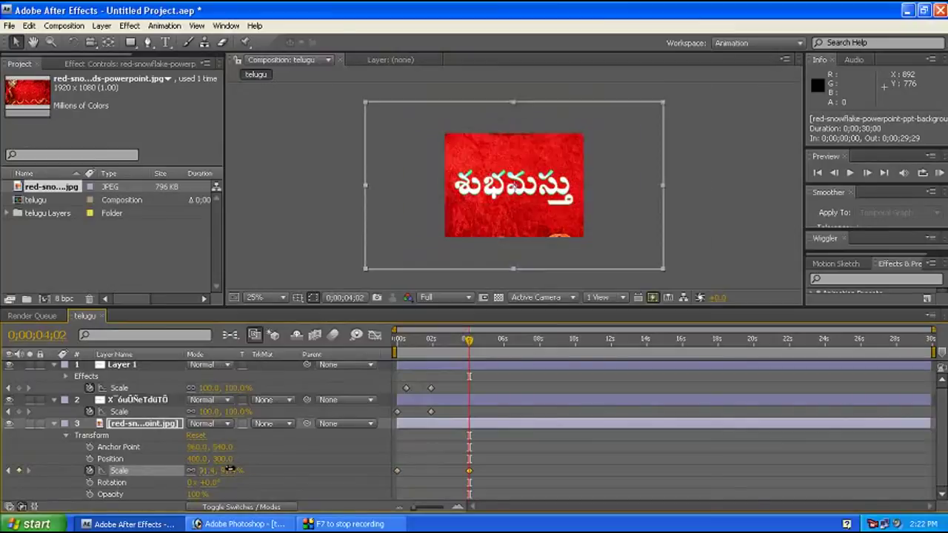
key("ctrl+z")
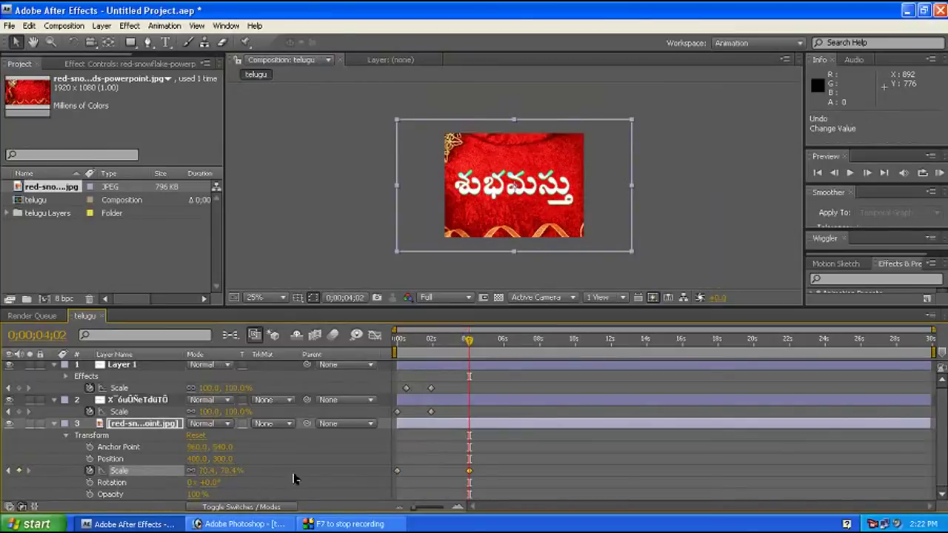
key("ctrl+z")
key("ctrl+z")
Step: Keyframe the background's Rotation to spin just over one full turn by about four seconds
left_click(90, 483)
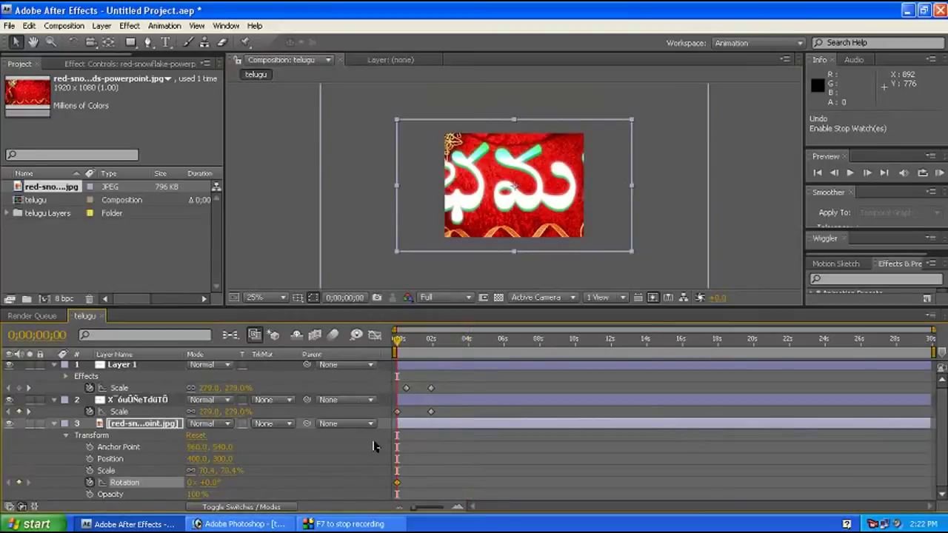
left_click_drag(398, 341, 467, 341)
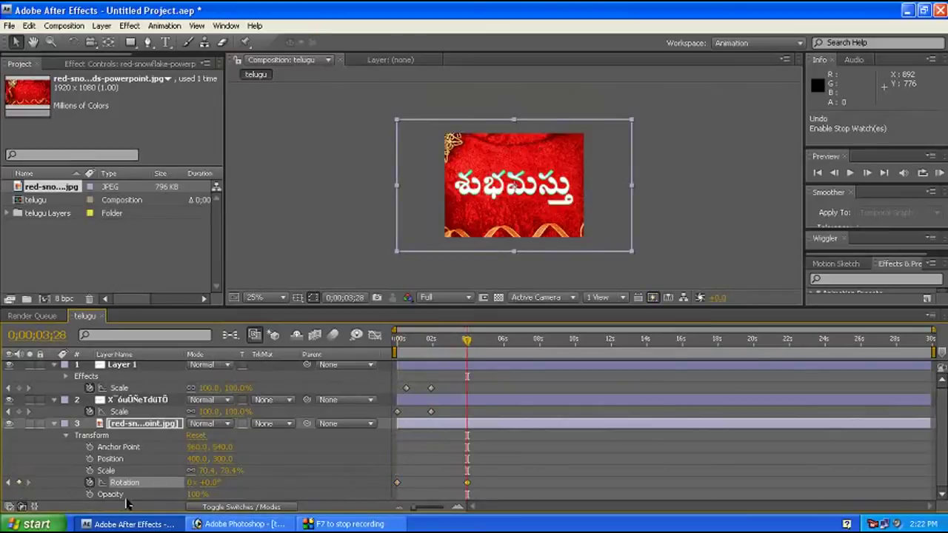
left_click_drag(210, 487, 452, 475)
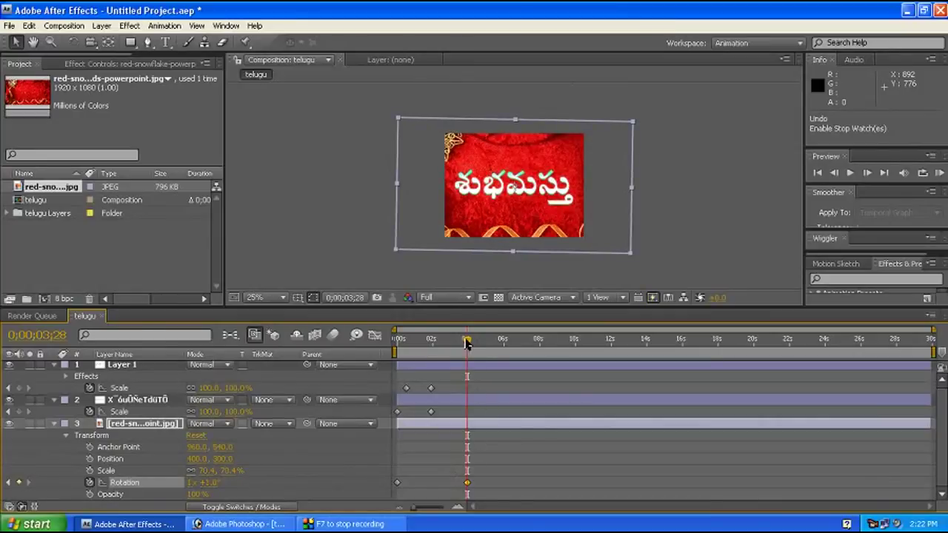
mouse_move(467, 343)
left_mouse_down()
mouse_move(365, 364)
mouse_move(445, 356)
mouse_move(356, 380)
mouse_move(400, 372)
mouse_move(373, 375)
left_mouse_up()
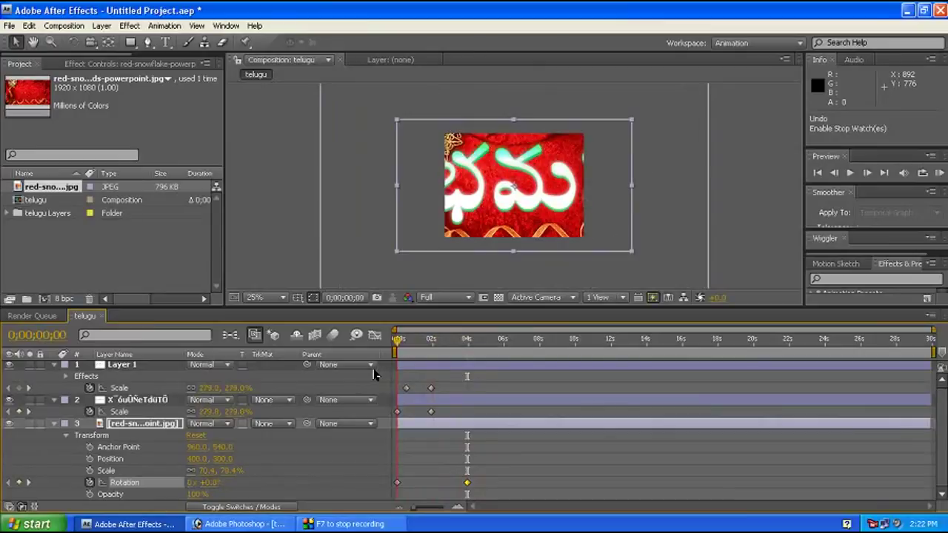
Step: Set the background's Scale to 97.4% and preview the animation from the first frame
left_click(90, 472)
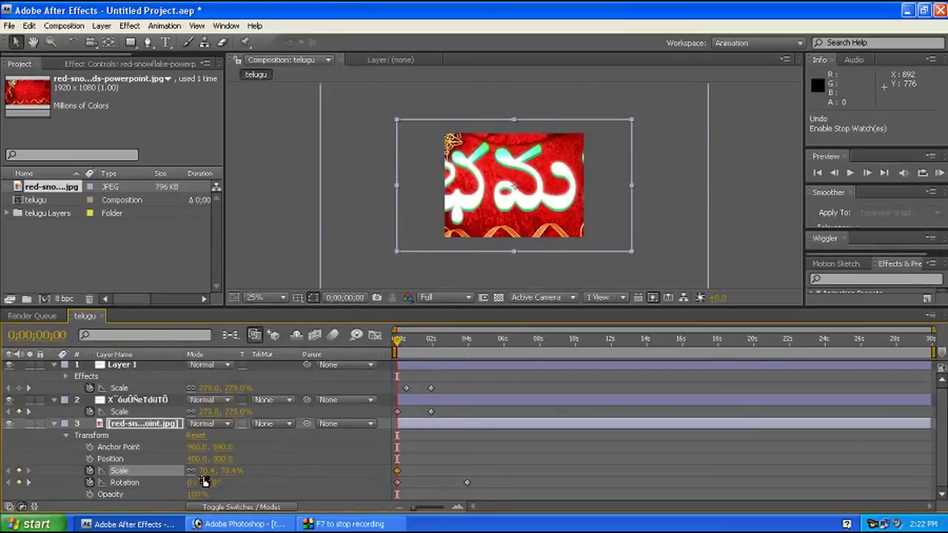
left_click(90, 471)
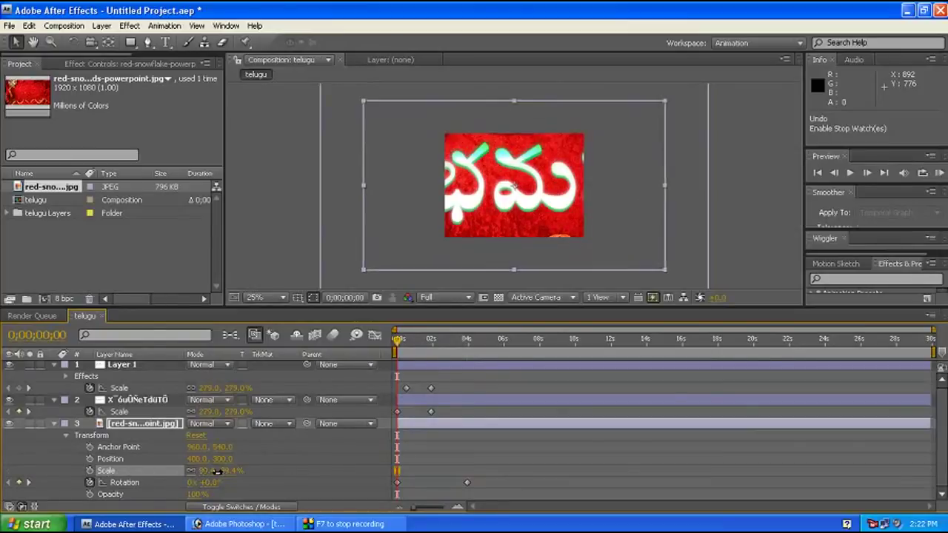
left_click_drag(204, 476, 224, 475)
left_click_drag(397, 341, 487, 346)
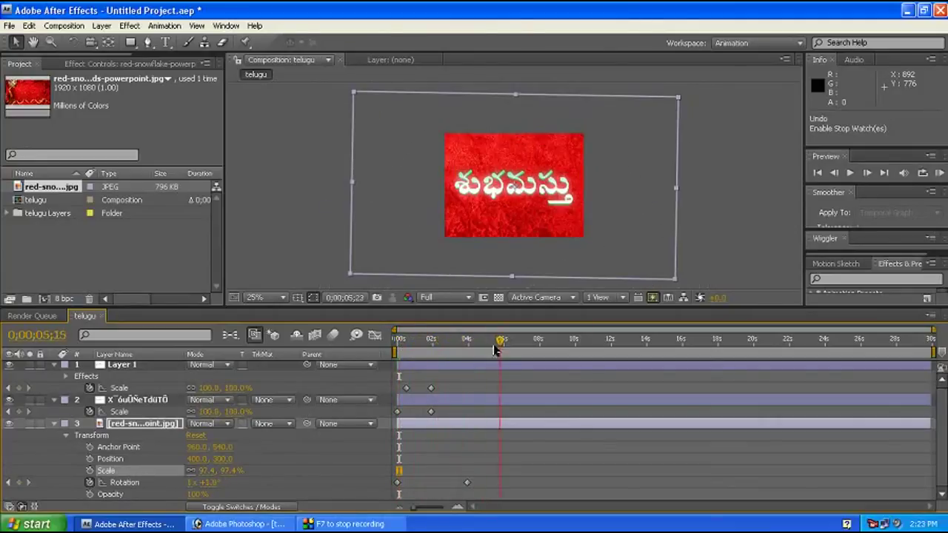
key("Home")
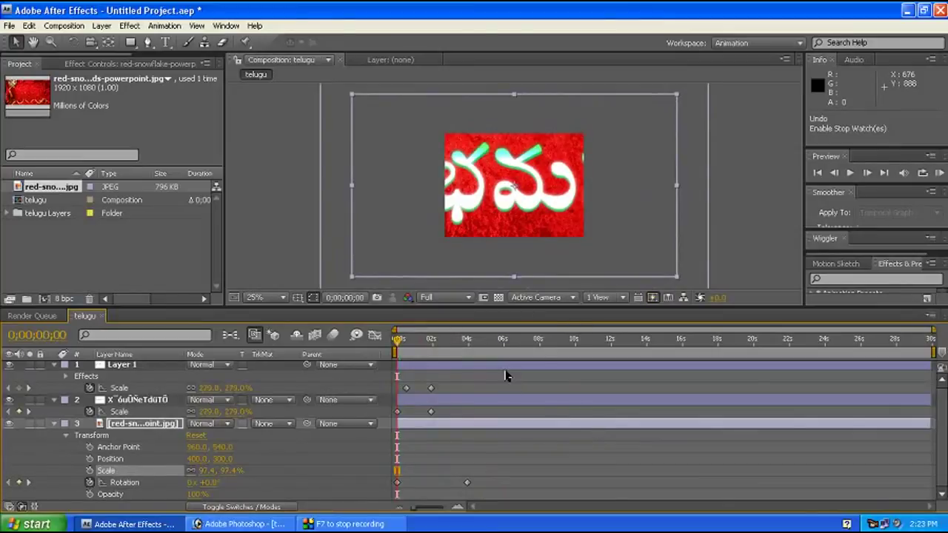
key("space")
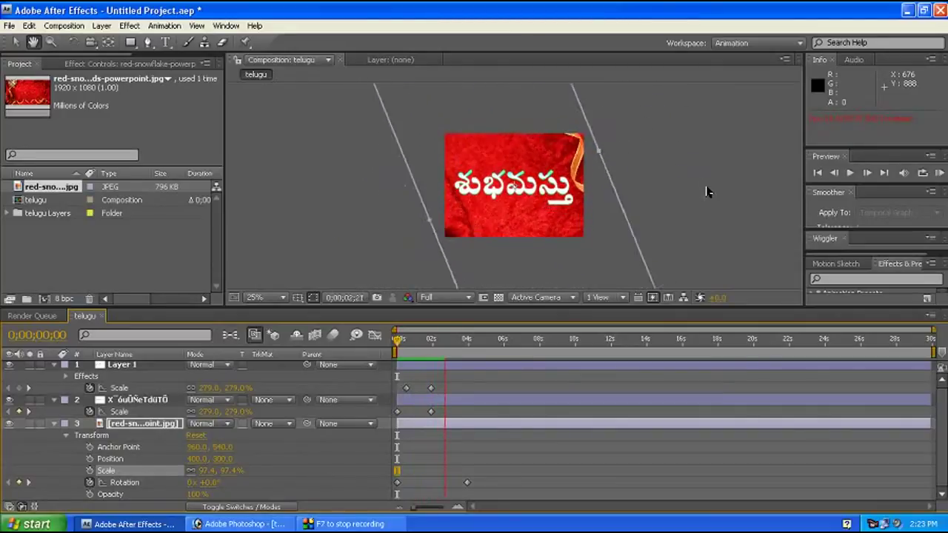
Step: Stop playback, zoom the Composition view to 50%, and collapse layer 3's Transform properties
key("space")
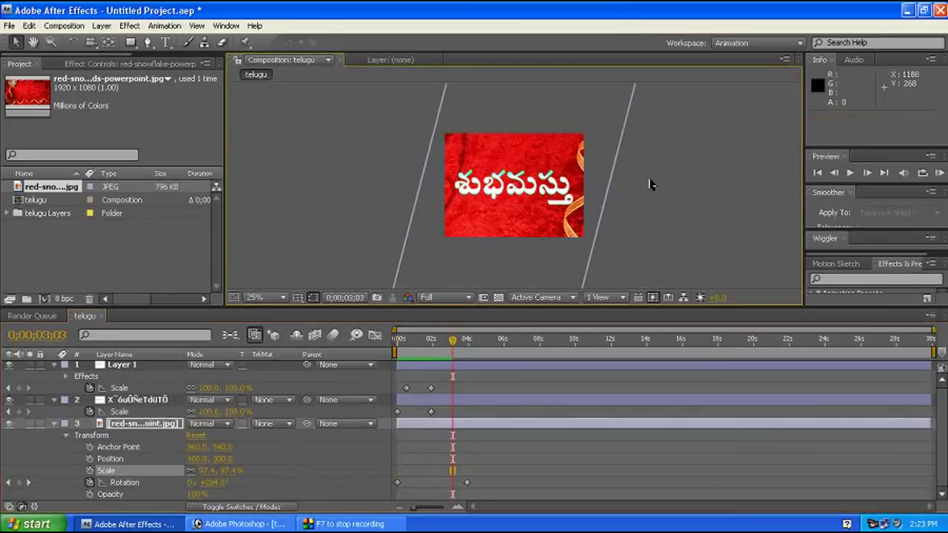
left_click(630, 189)
scroll(521, 207, "up", 2)
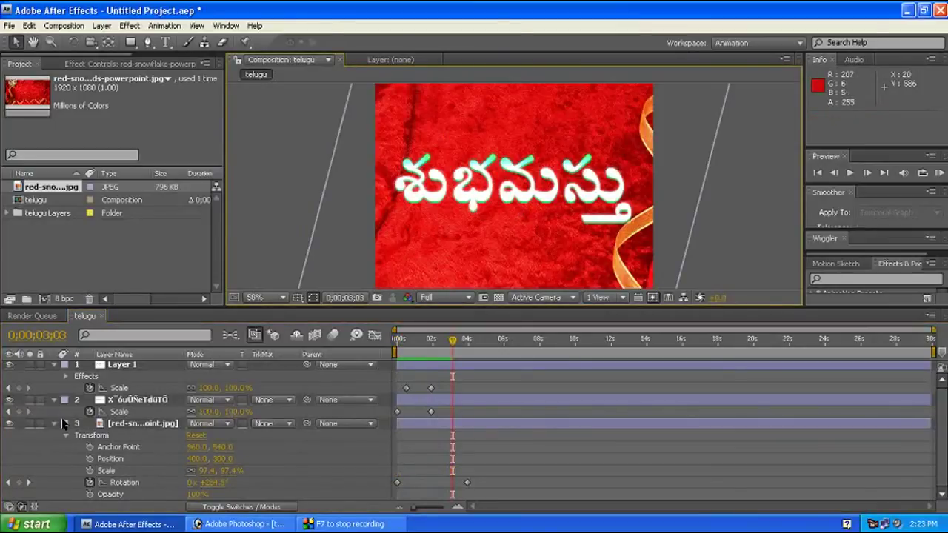
left_click(55, 425)
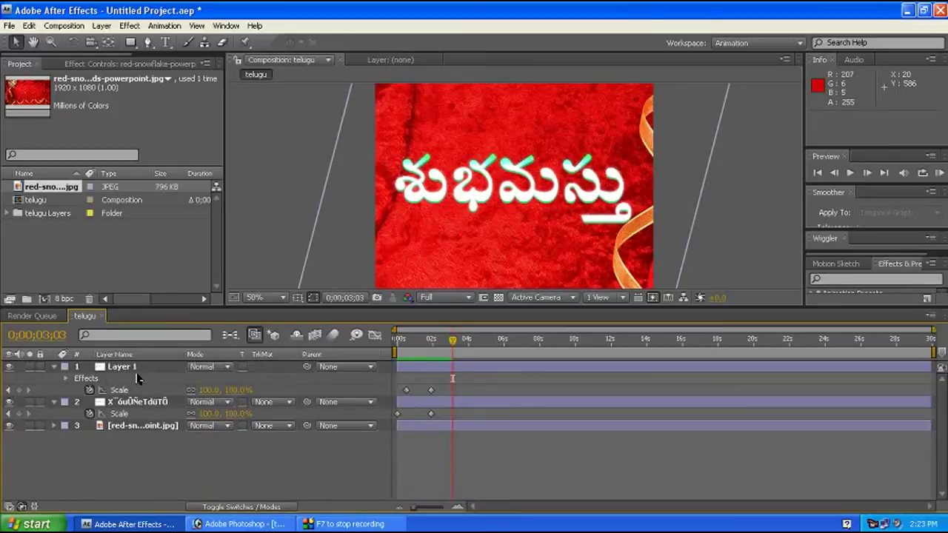
left_click(678, 185)
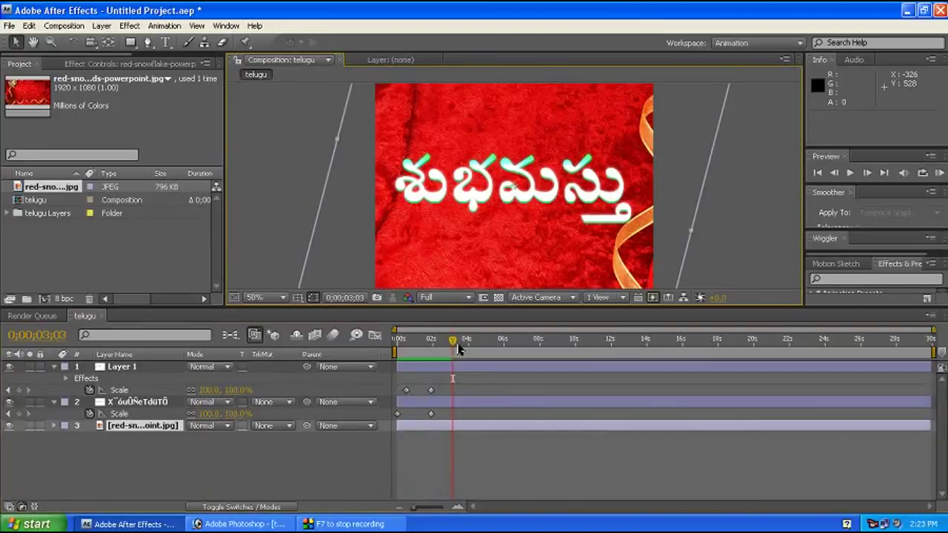
left_click_drag(458, 348, 434, 357)
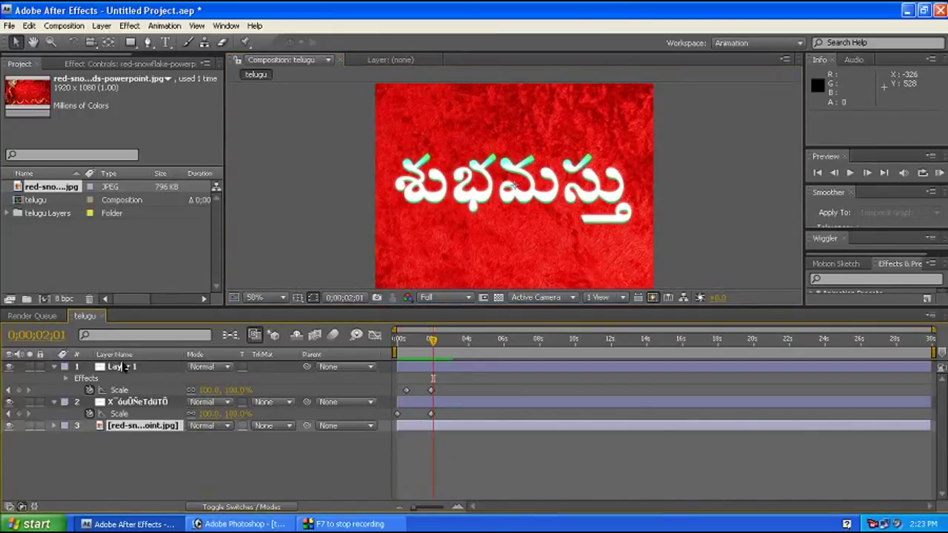
Step: Expand Layer 1's Transform properties and find where the text finishes scaling in
left_click(125, 367)
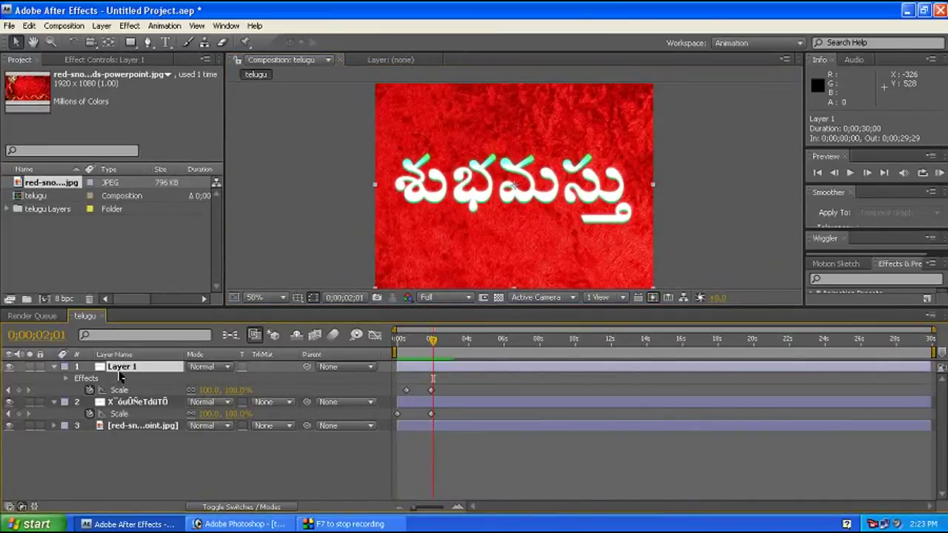
key("p")
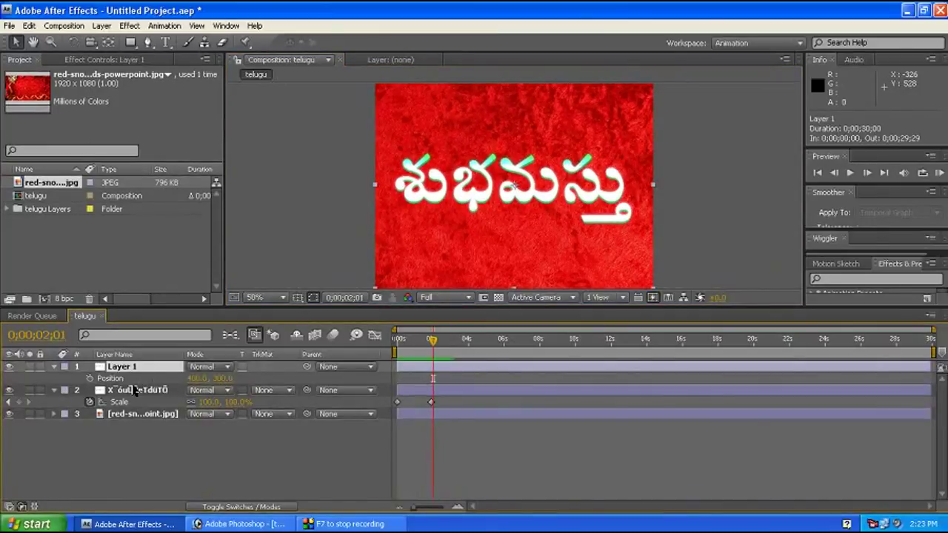
left_click(55, 368)
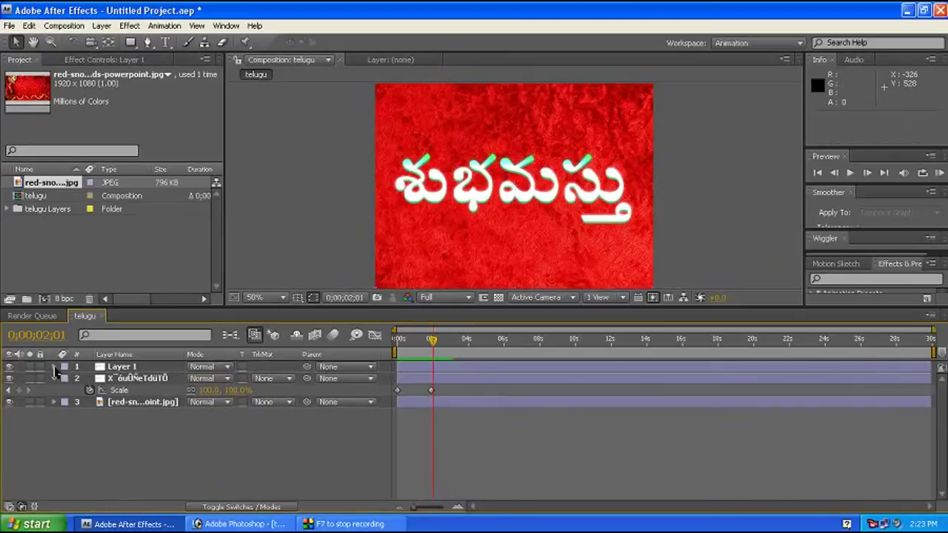
left_click(54, 367)
left_click(65, 390)
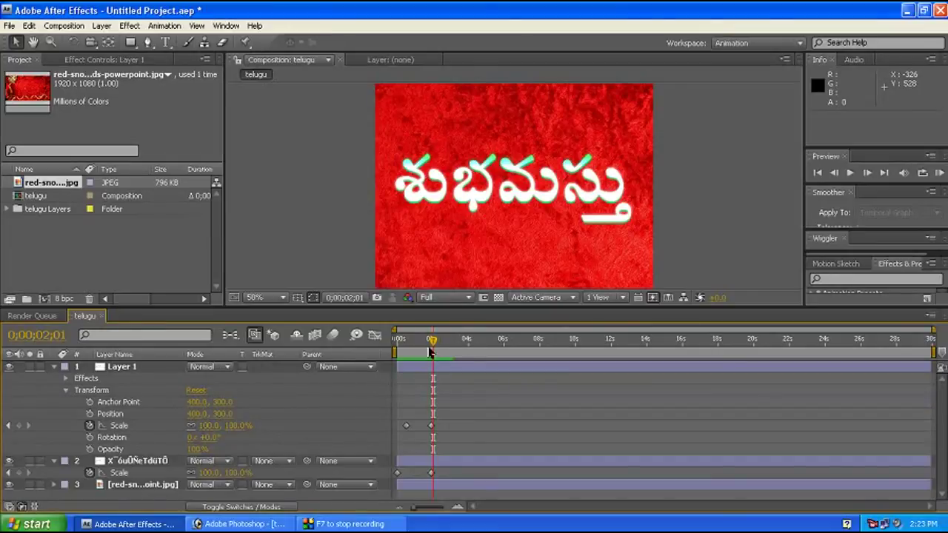
left_click_drag(433, 341, 434, 344)
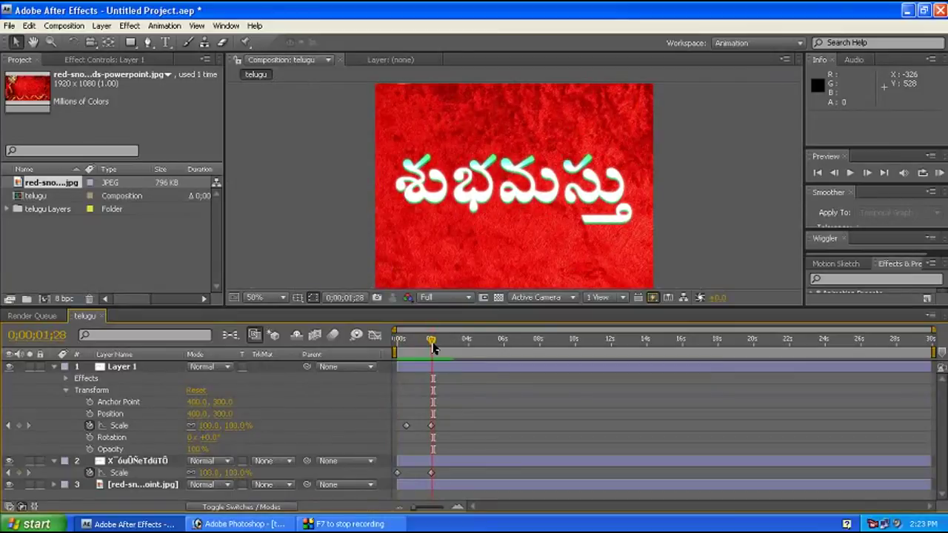
Step: Keyframe Layer 1's Opacity from 100% near two seconds to 0% just past three seconds
left_click(89, 450)
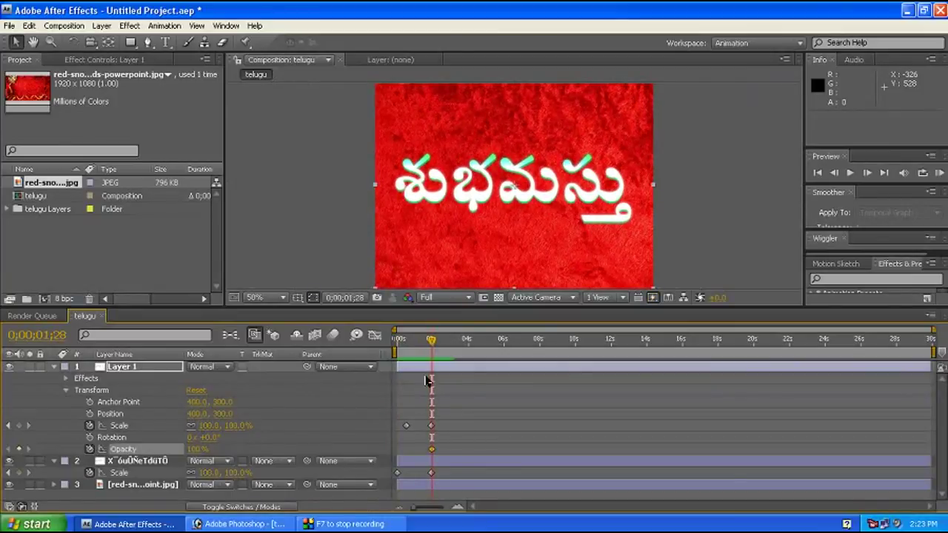
left_click_drag(437, 341, 456, 341)
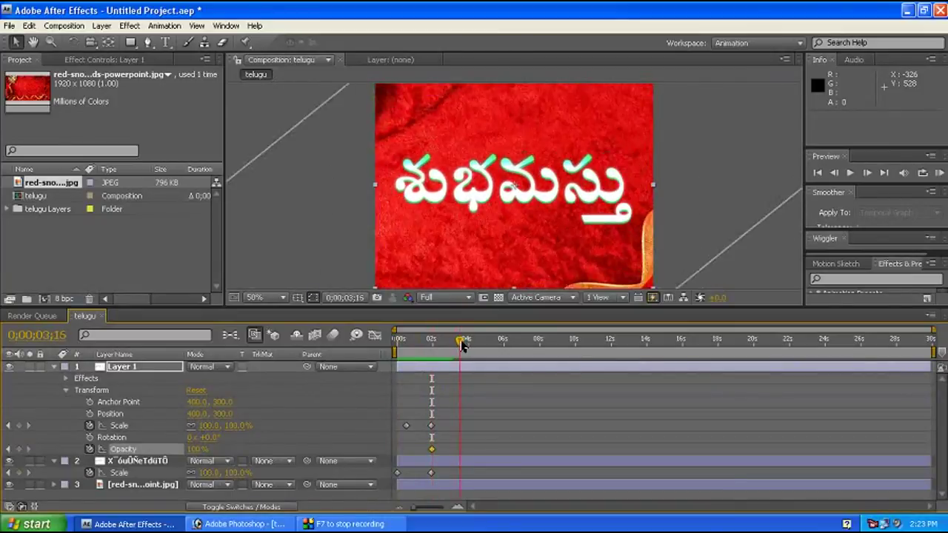
left_click(19, 450)
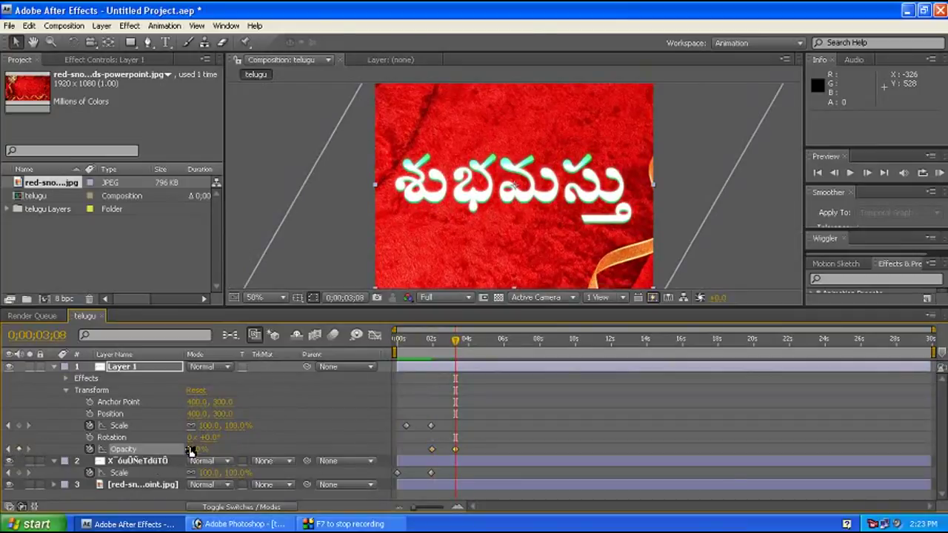
left_click_drag(196, 451, 57, 443)
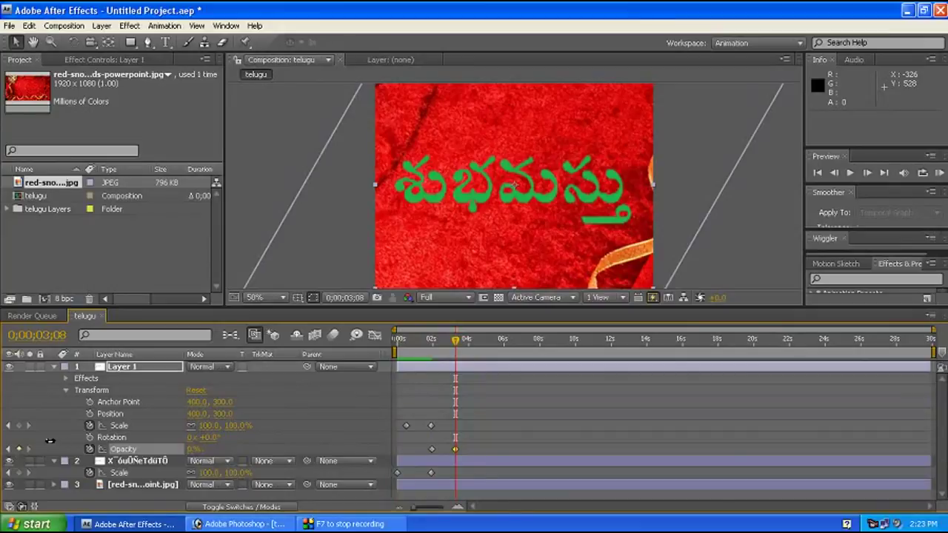
left_click_drag(457, 343, 346, 346)
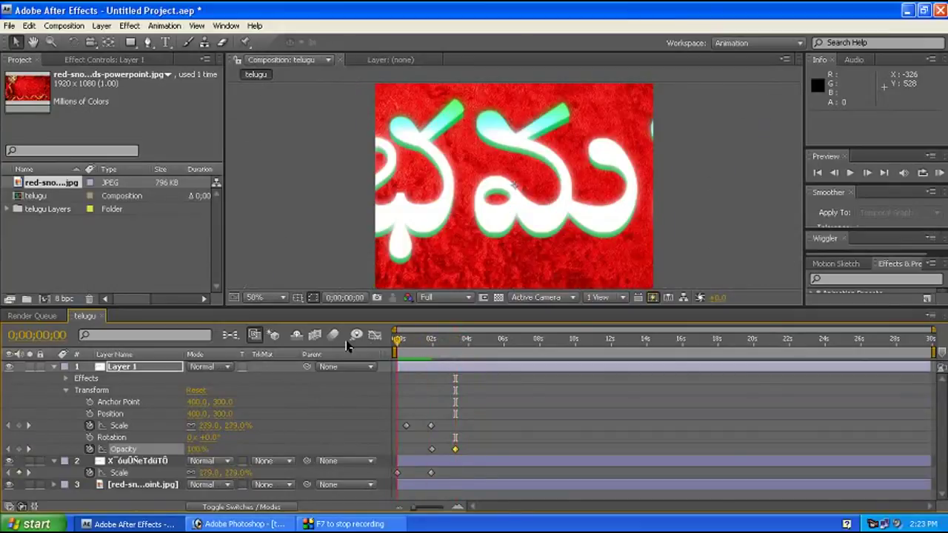
Step: Play the full animation preview twice, ending on green text over the red background
key("space")
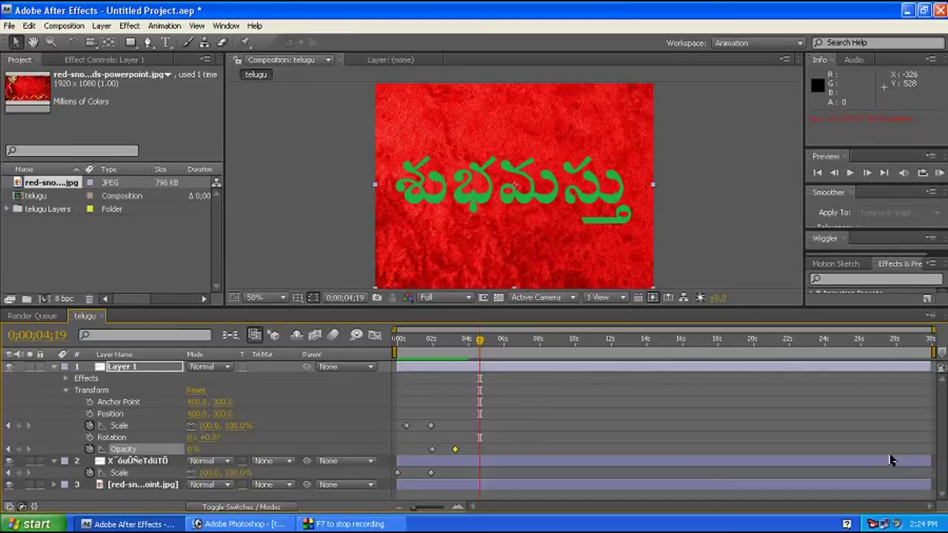
key("space")
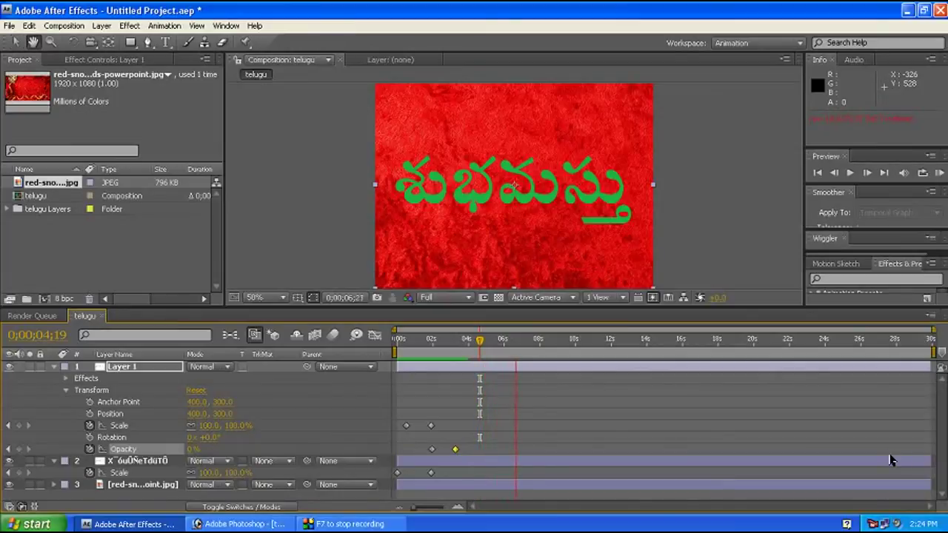
Step: Bring the screen recorder window to the front
left_click(348, 524)
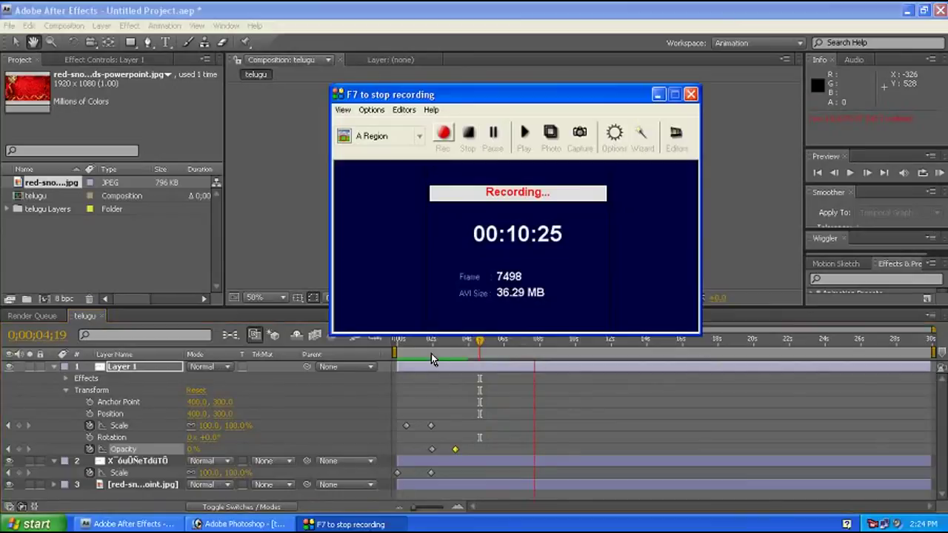